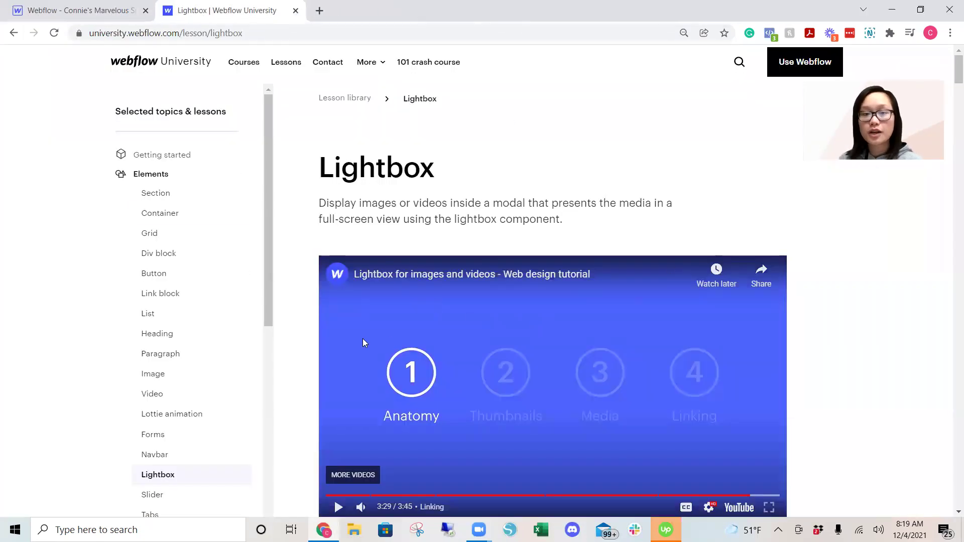
Switch to the Webflow site preview, view both images in the coffee cup lightbox, and return to the designer
{"action": "left_click", "coordinate": [63, 11]}
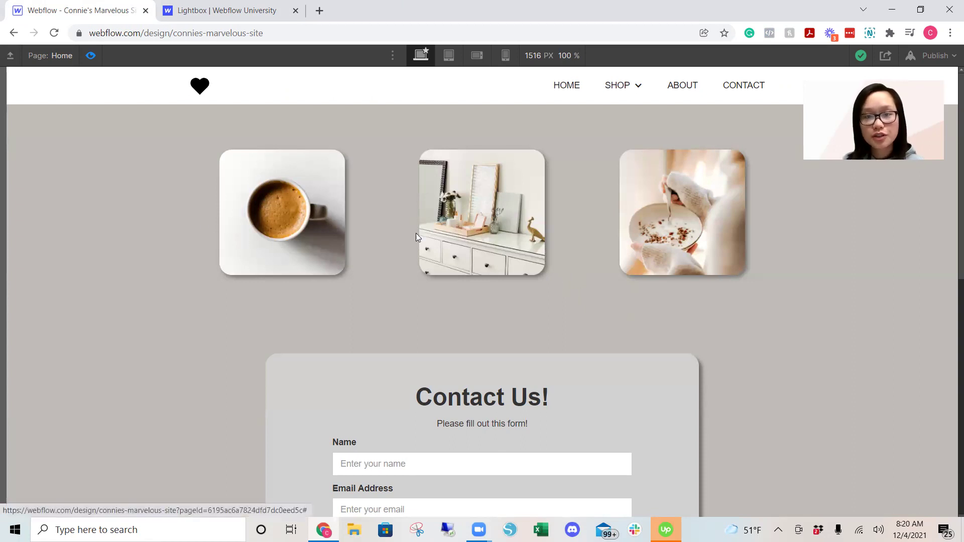
{"action": "left_click", "coordinate": [286, 229]}
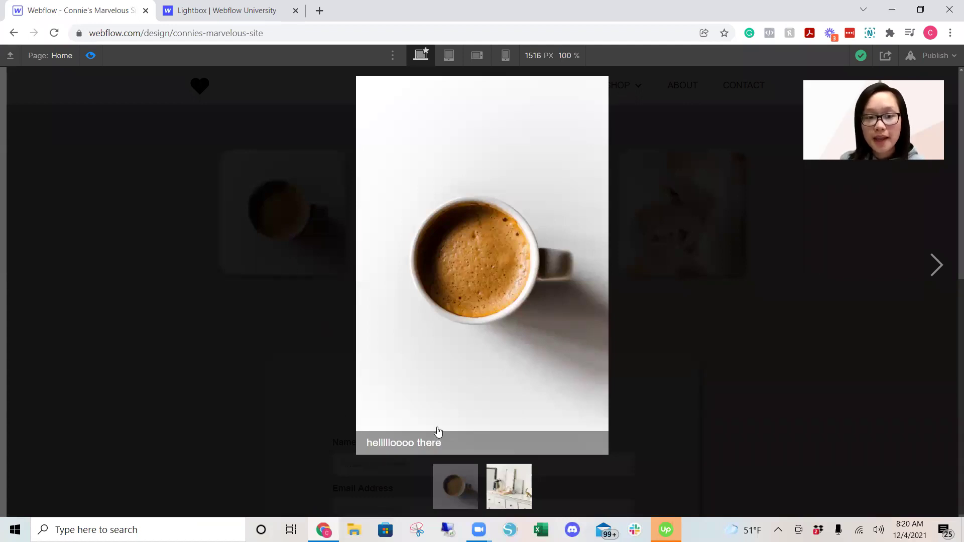
{"action": "left_click", "coordinate": [938, 265]}
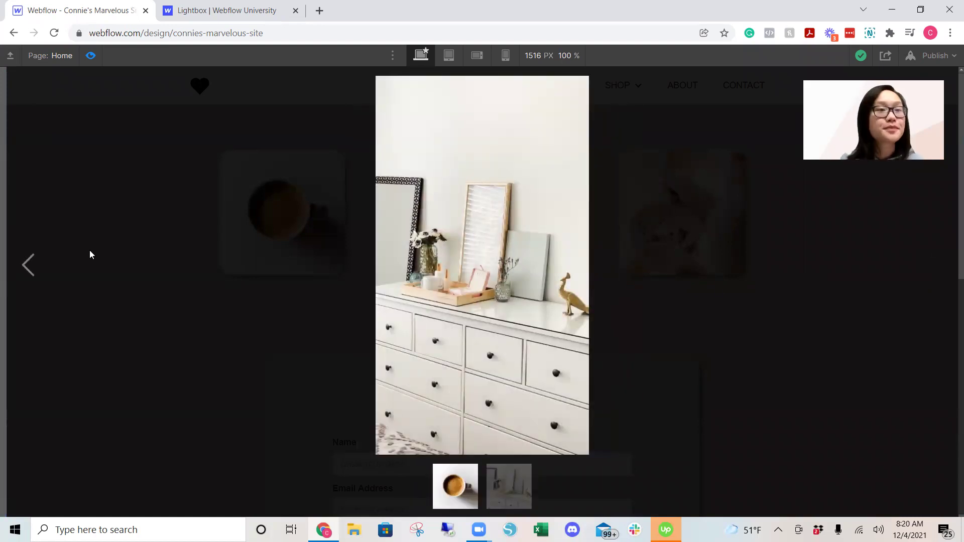
{"action": "left_click", "coordinate": [91, 57]}
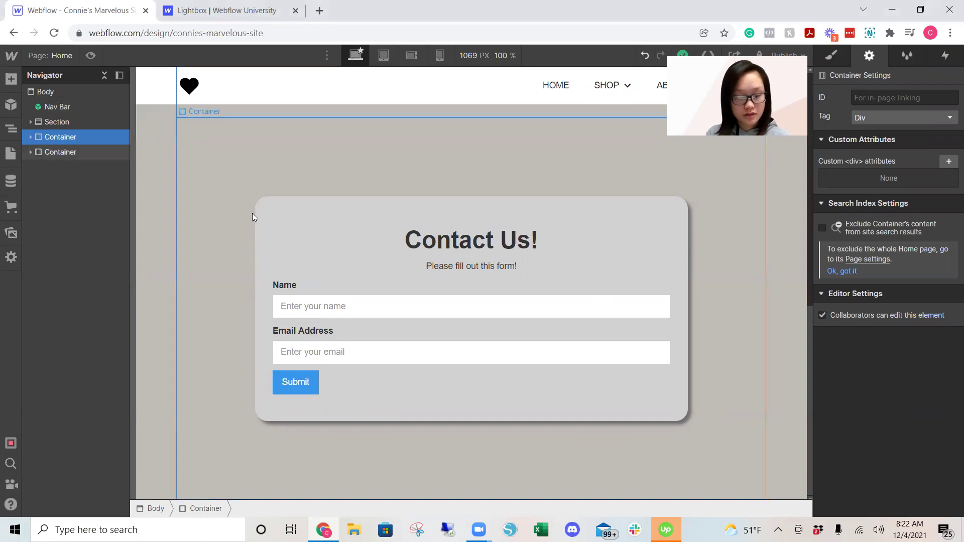
Add a Section element inside the selected container that holds the contact form
{"action": "key", "text": "ctrl+e"}
{"action": "type", "text": "se"}
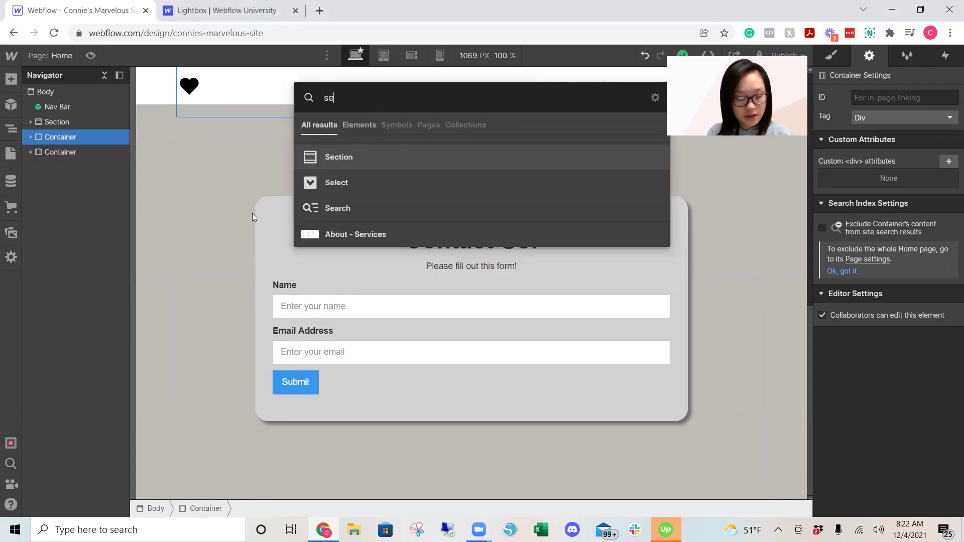
{"action": "type", "text": "ction"}
{"action": "key", "text": "Return"}
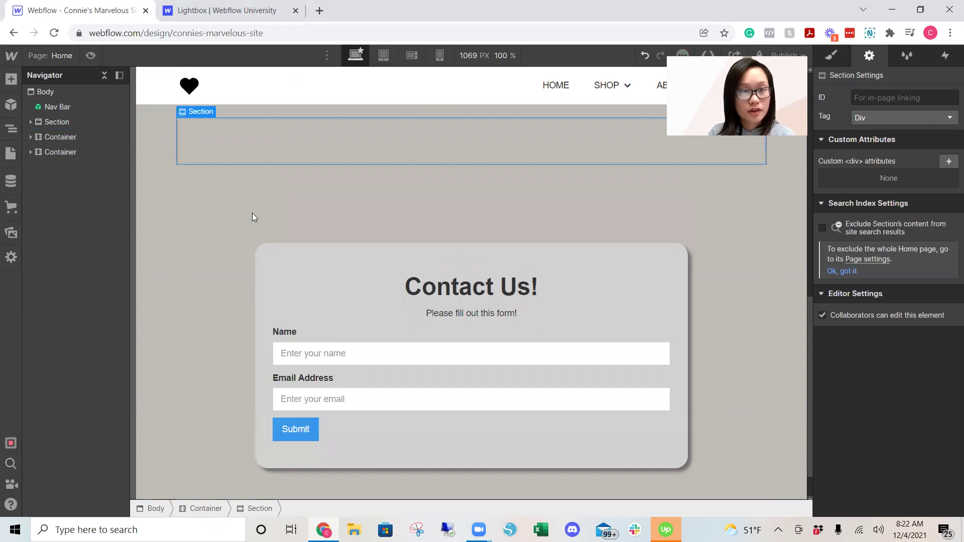
Try to add a Container element inside the new section while it is nested in the contact form's container
{"action": "key", "text": "ctrl+e"}
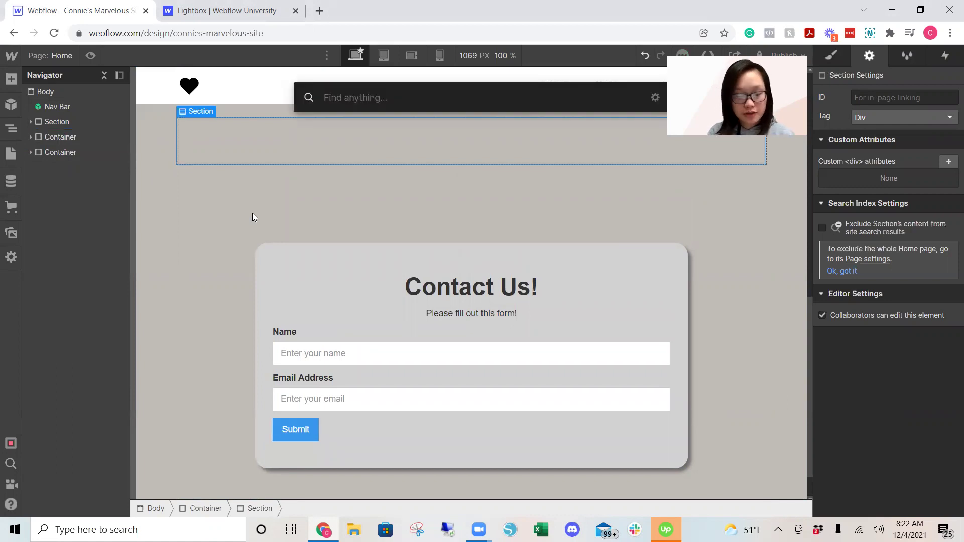
{"action": "type", "text": "cont"}
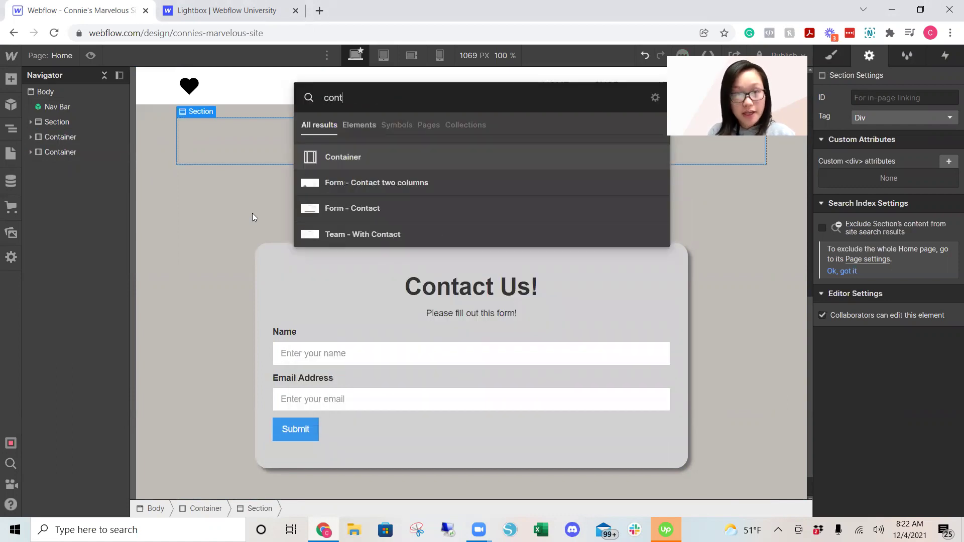
{"action": "key", "text": "Escape"}
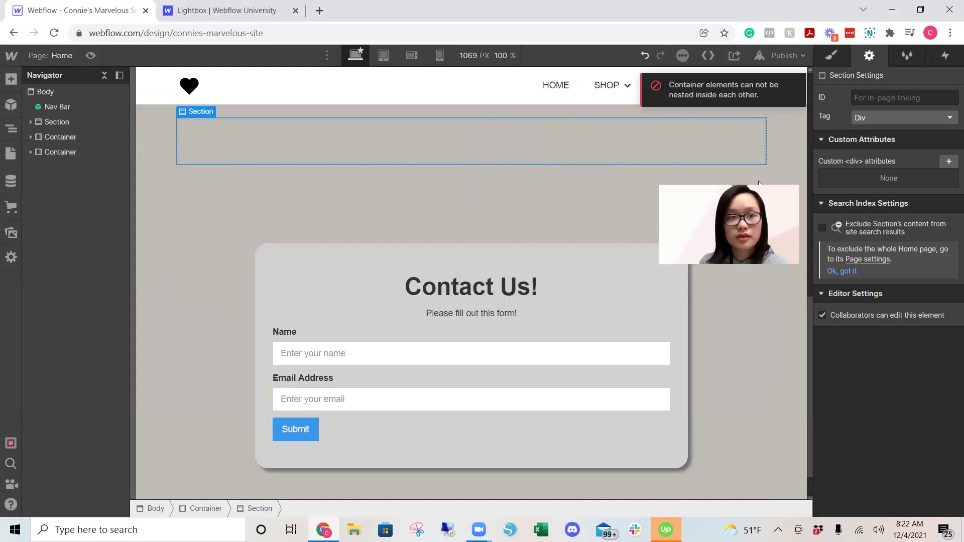
{"action": "left_click", "coordinate": [71, 125]}
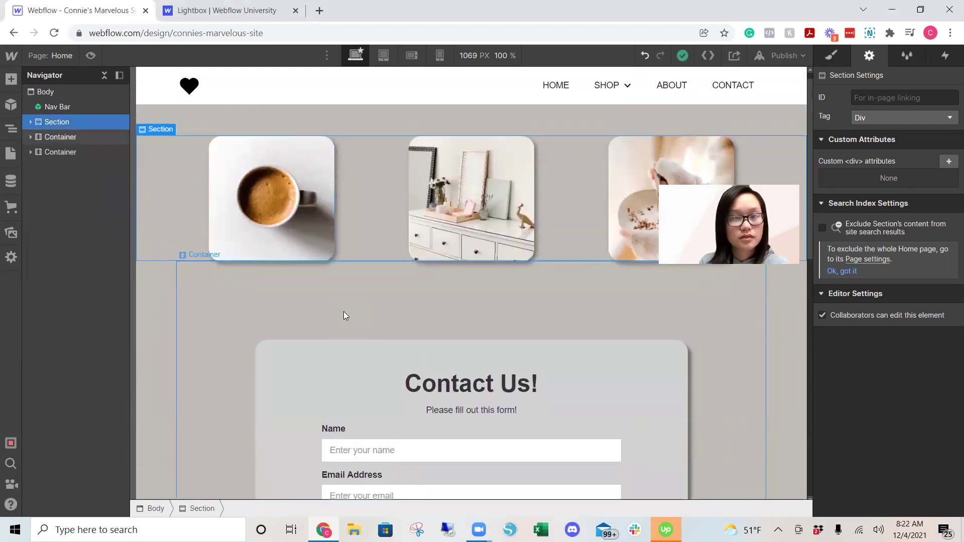
{"action": "left_click_drag", "start_coordinate": [343, 316], "coordinate": [337, 313]}
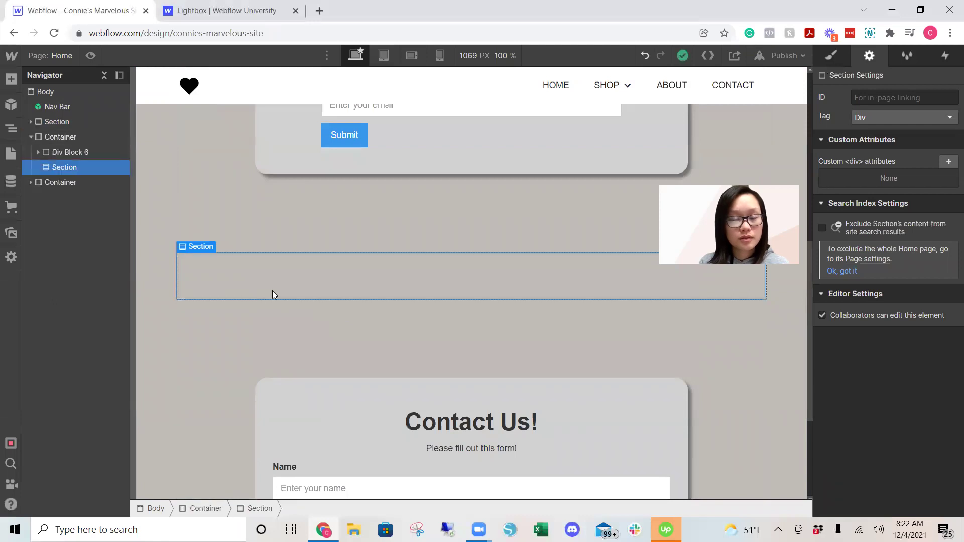
{"action": "key", "text": "ctrl+e"}
{"action": "type", "text": "con"}
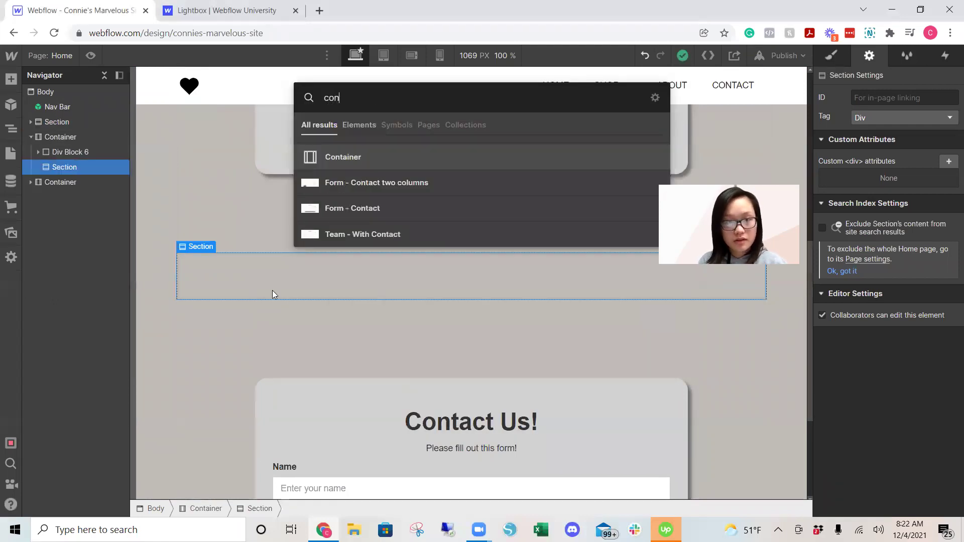
{"action": "type", "text": "t"}
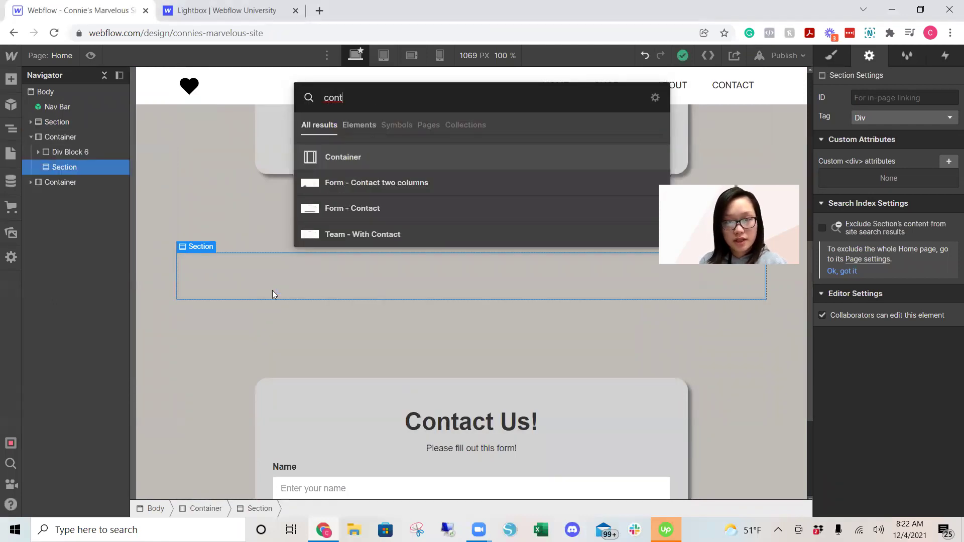
{"action": "key", "text": "Return"}
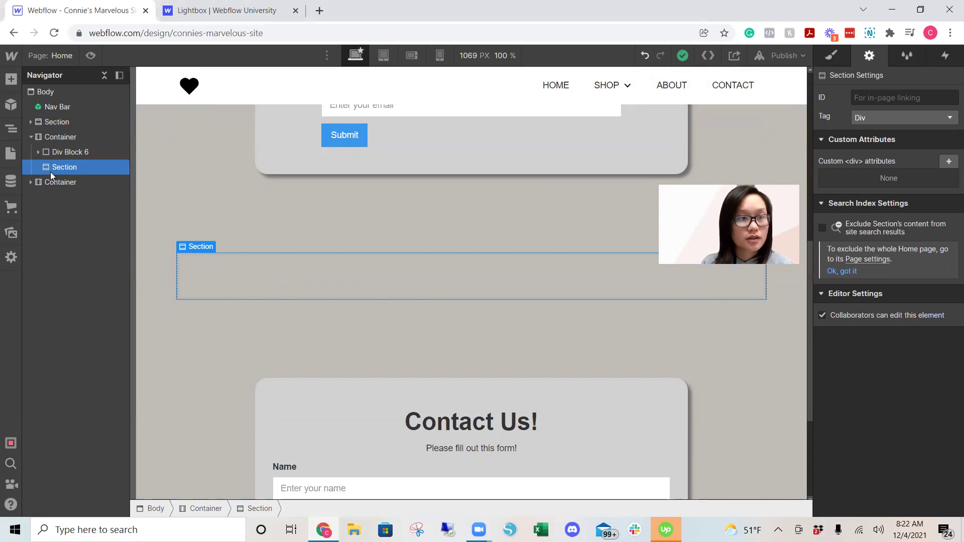
Move the new section out of its container to the end of the page body and add a Container inside it
{"action": "left_click_drag", "start_coordinate": [56, 168], "coordinate": [52, 189]}
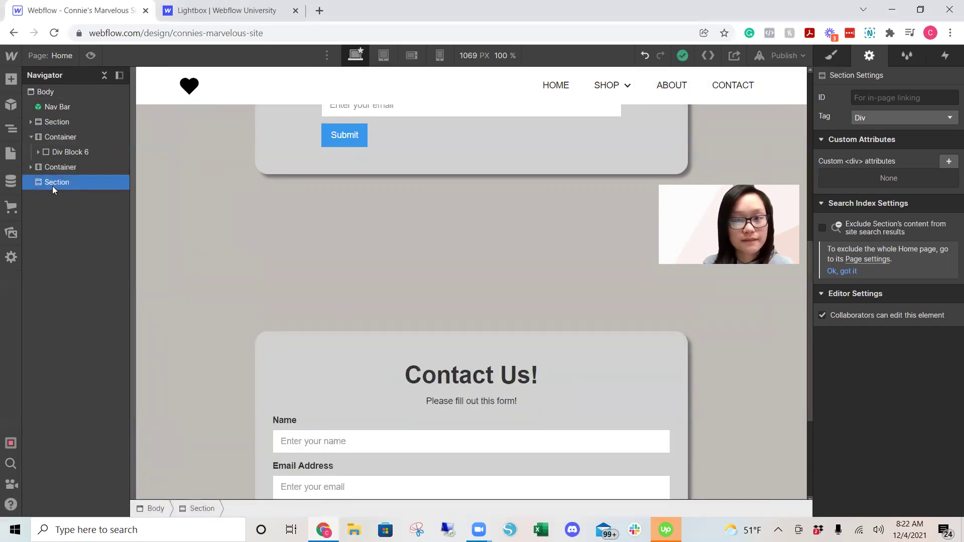
{"action": "scroll", "coordinate": [397, 310], "scroll_direction": "down", "scroll_amount": 3}
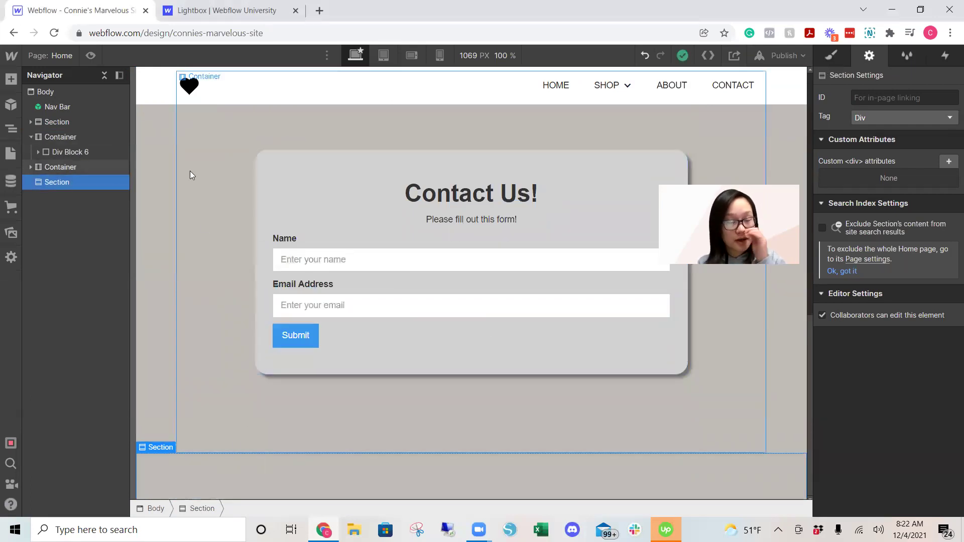
{"action": "key", "text": "ctrl+e"}
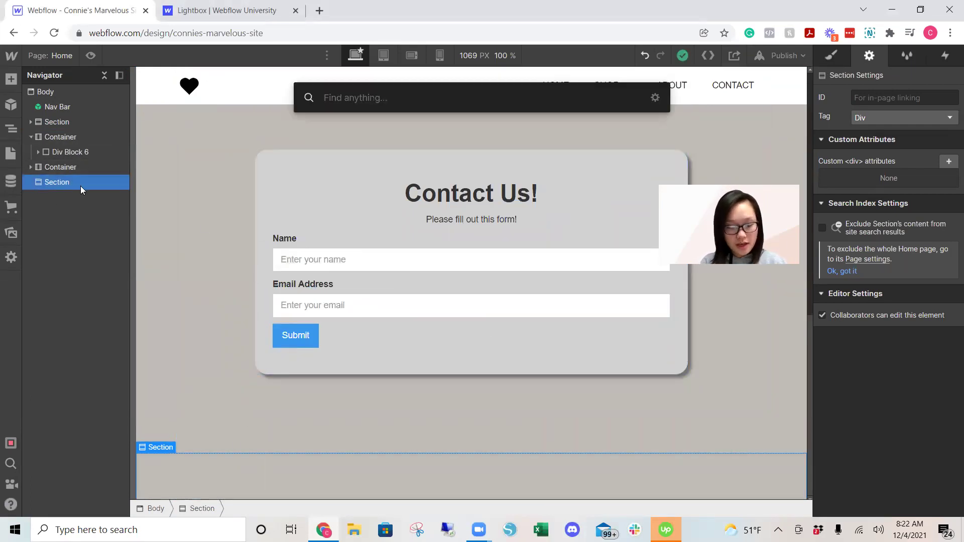
{"action": "type", "text": "contain"}
{"action": "key", "text": "Return"}
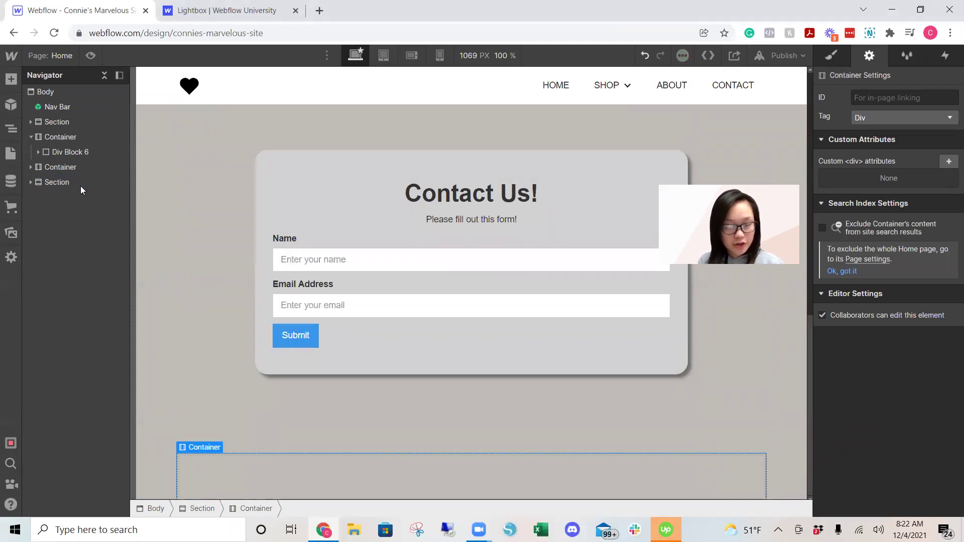
Add a Grid element inside the new container in the last section
{"action": "key", "text": "ctrl+e"}
{"action": "type", "text": "grid"}
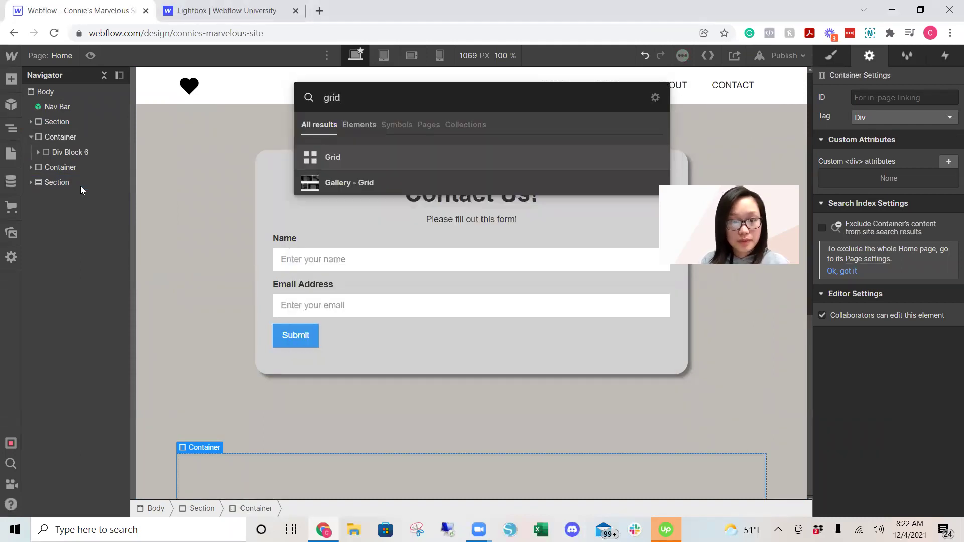
{"action": "key", "text": "Return"}
{"action": "scroll", "coordinate": [405, 299], "scroll_direction": "down", "scroll_amount": 2}
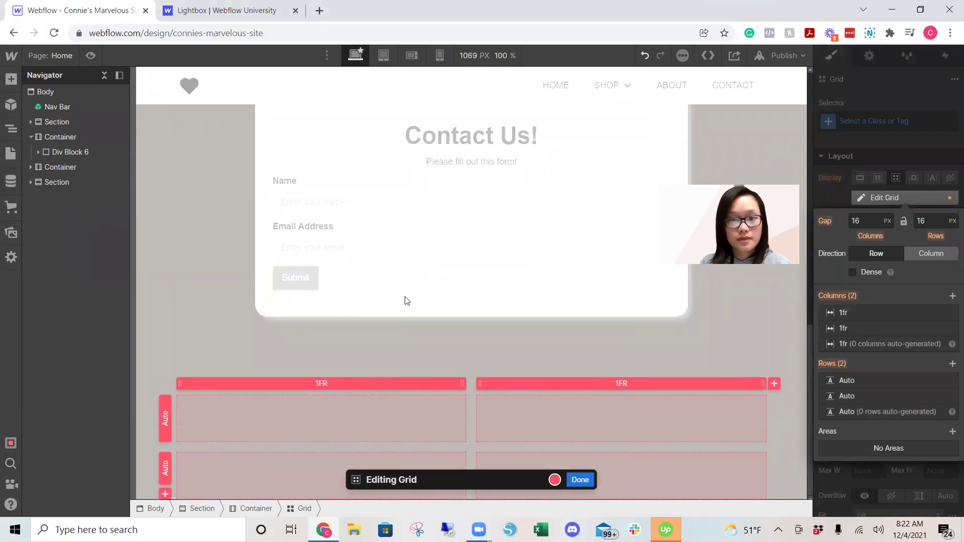
Configure the new grid with three columns and one row, and set its bottom margin to 95 px
{"action": "mouse_move", "coordinate": [722, 420]}
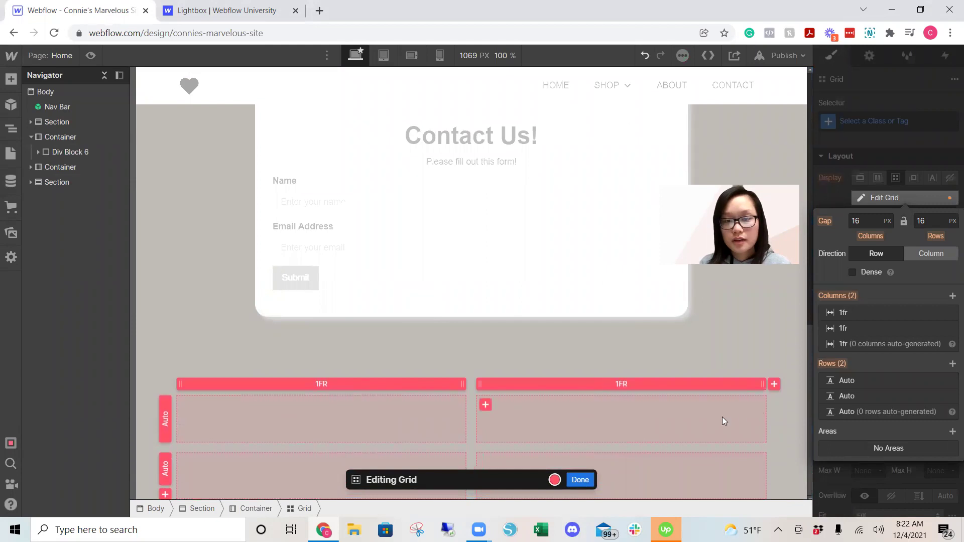
{"action": "left_click", "coordinate": [774, 384]}
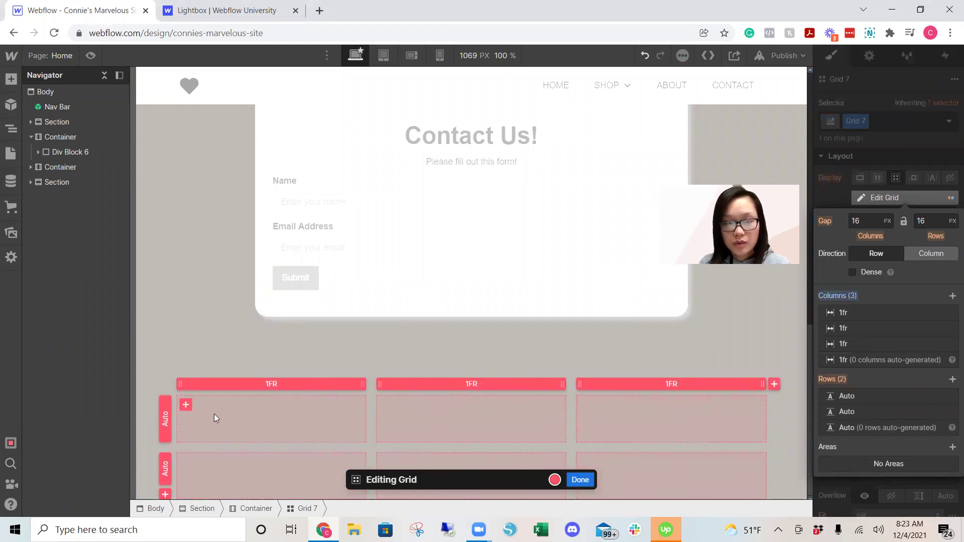
{"action": "left_click", "coordinate": [166, 472]}
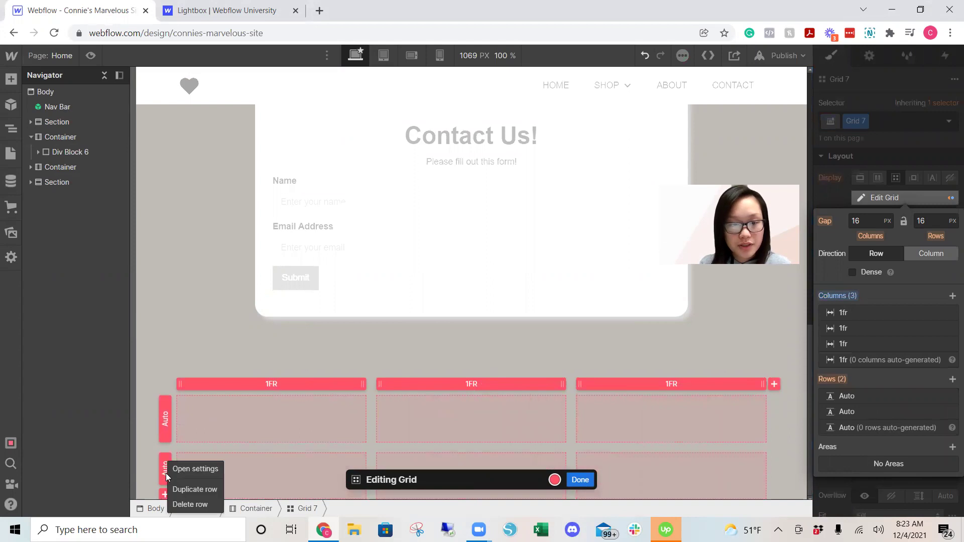
{"action": "left_click", "coordinate": [178, 502]}
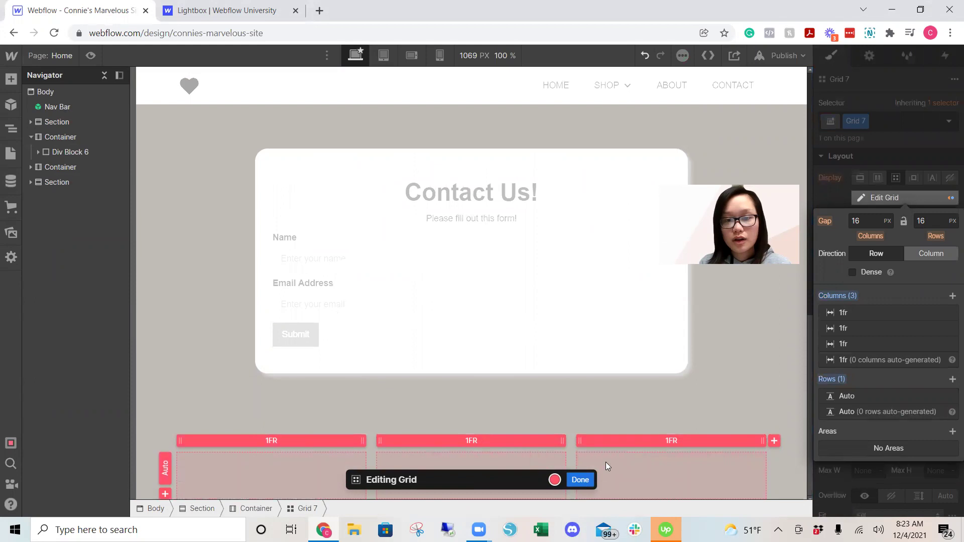
{"action": "left_click", "coordinate": [581, 478]}
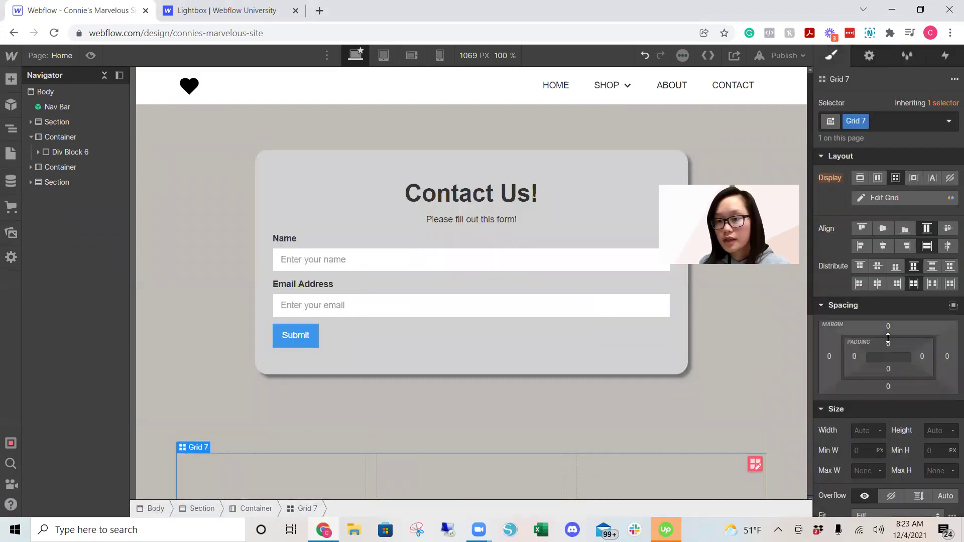
{"action": "scroll", "coordinate": [901, 301], "scroll_direction": "down", "scroll_amount": 3}
{"action": "left_click_drag", "start_coordinate": [896, 228], "coordinate": [897, 181]}
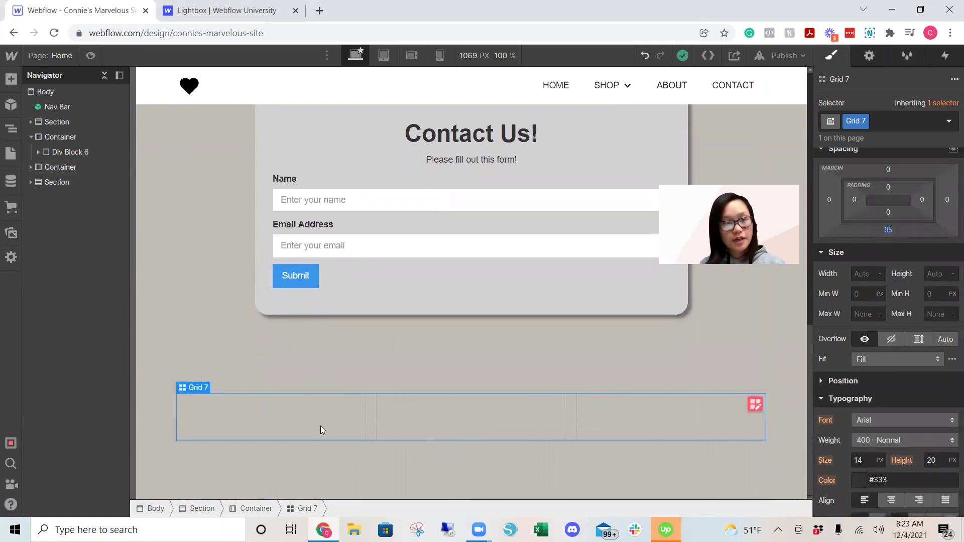
Add a Lightbox element to the first cell of the new grid
{"action": "left_click", "coordinate": [30, 183]}
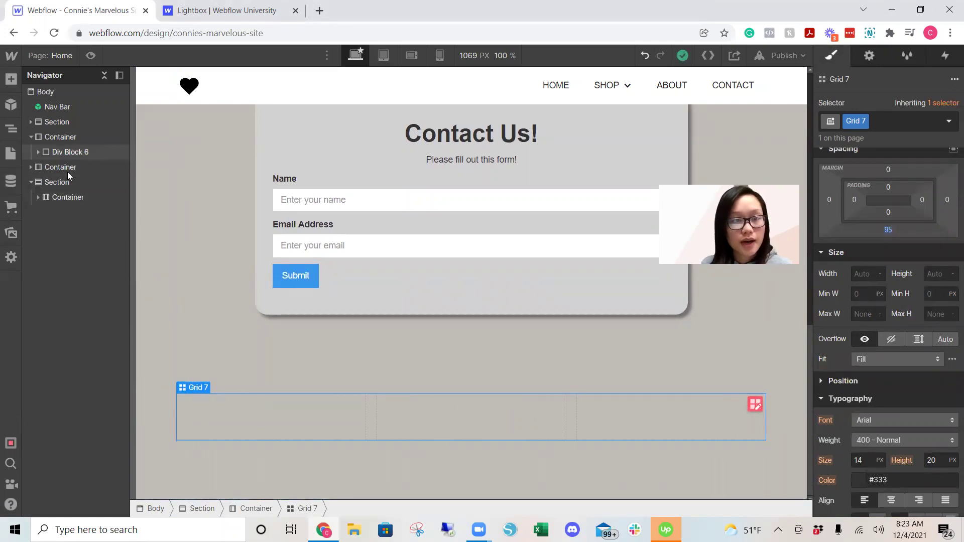
{"action": "left_click", "coordinate": [289, 424]}
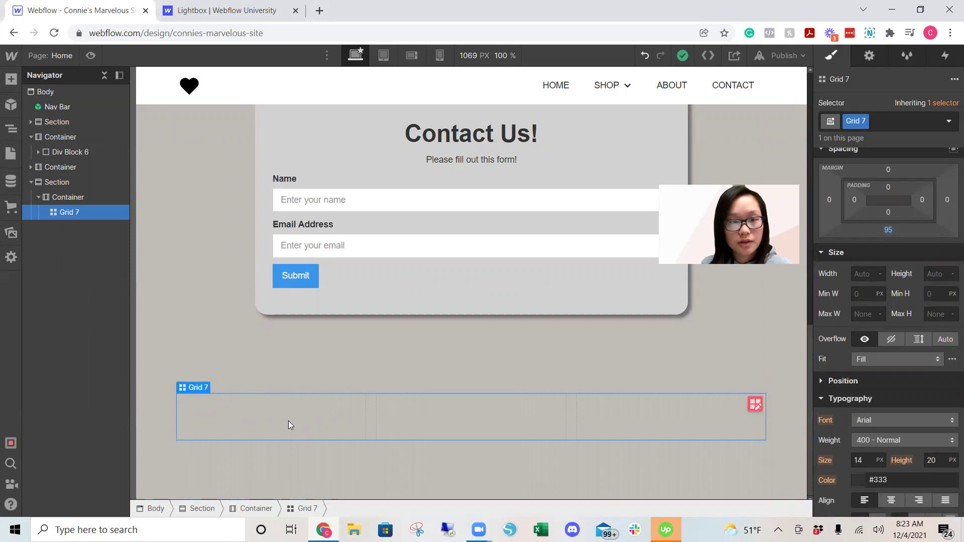
{"action": "key", "text": "ctrl+e"}
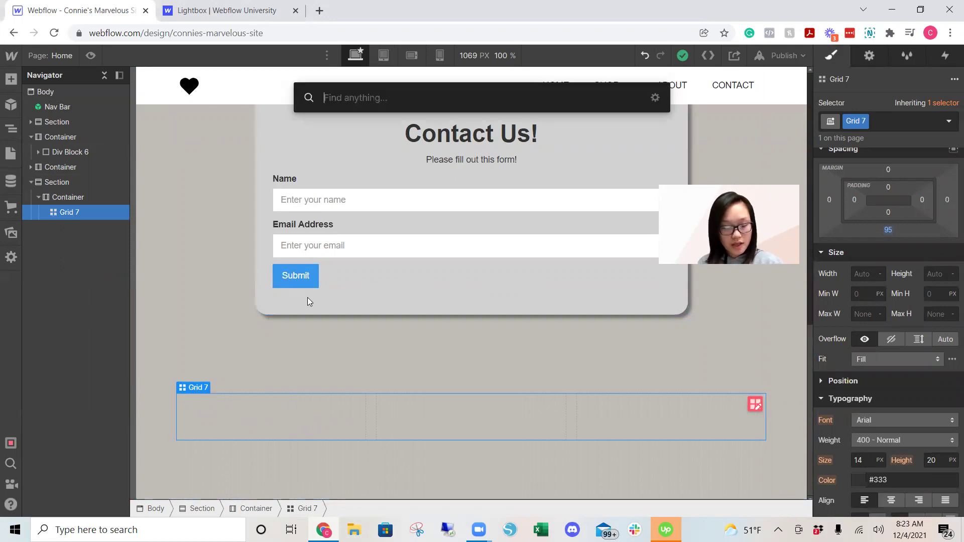
{"action": "type", "text": "light"}
{"action": "key", "text": "Return"}
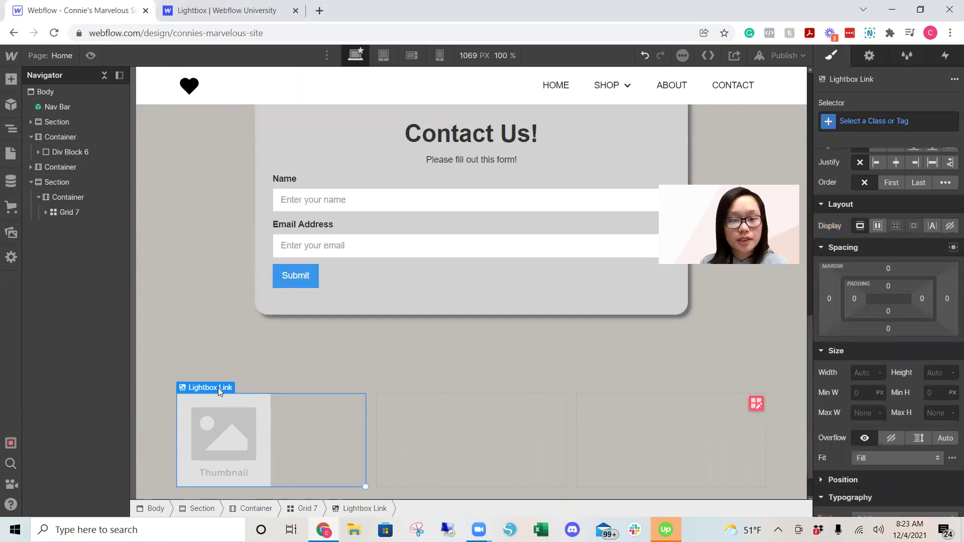
Replace the lightbox's placeholder thumbnail with the coffee cup photo from the site's image assets
{"action": "mouse_move", "coordinate": [218, 387]}
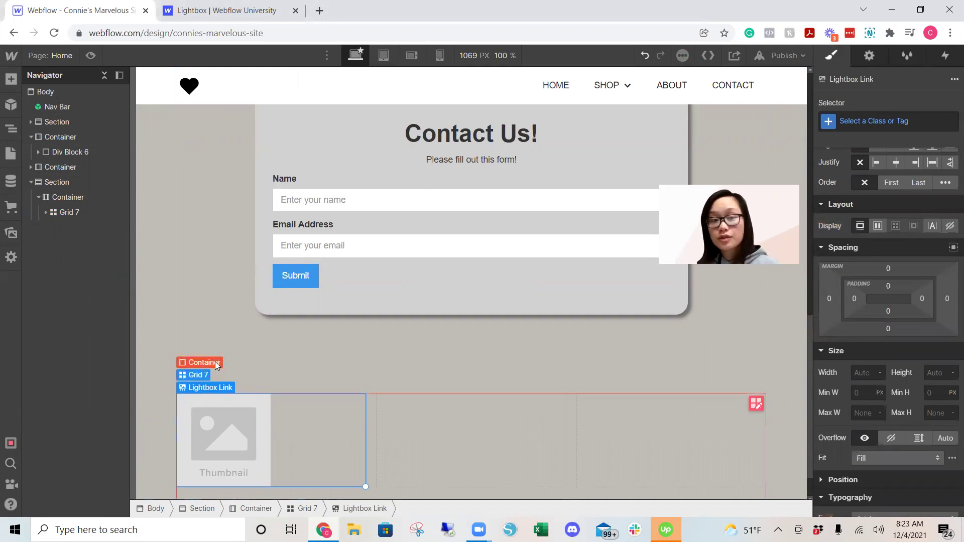
{"action": "left_click", "coordinate": [227, 421]}
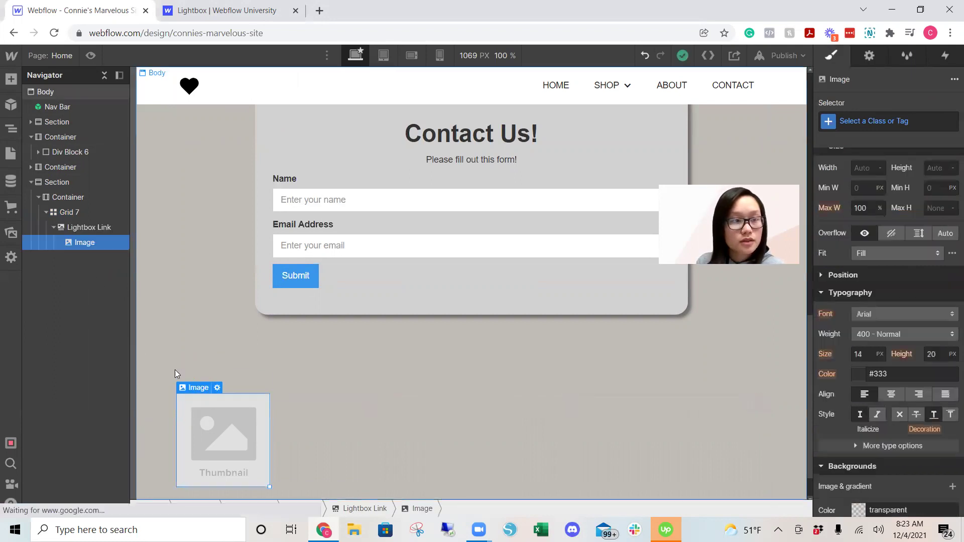
{"action": "left_click", "coordinate": [217, 389]}
{"action": "left_click", "coordinate": [295, 237]}
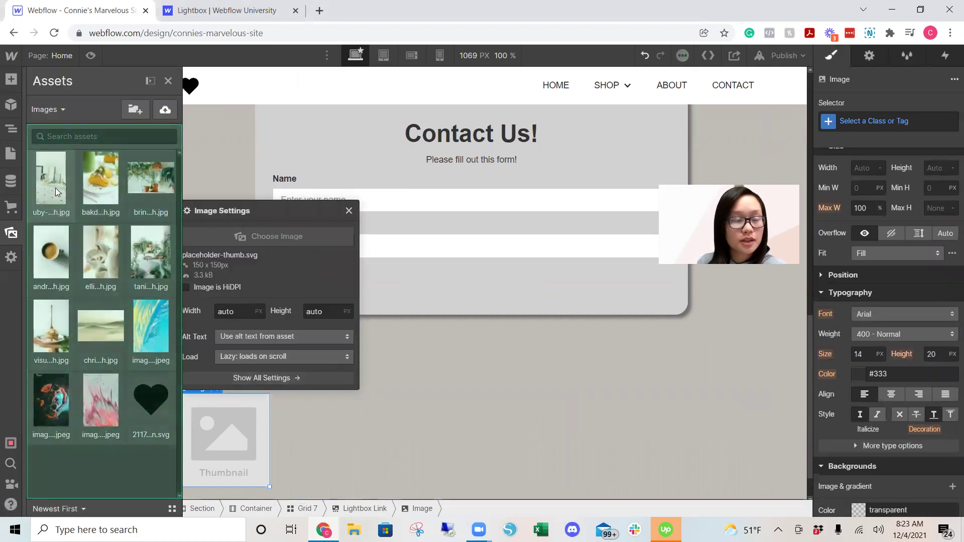
{"action": "left_click", "coordinate": [52, 252]}
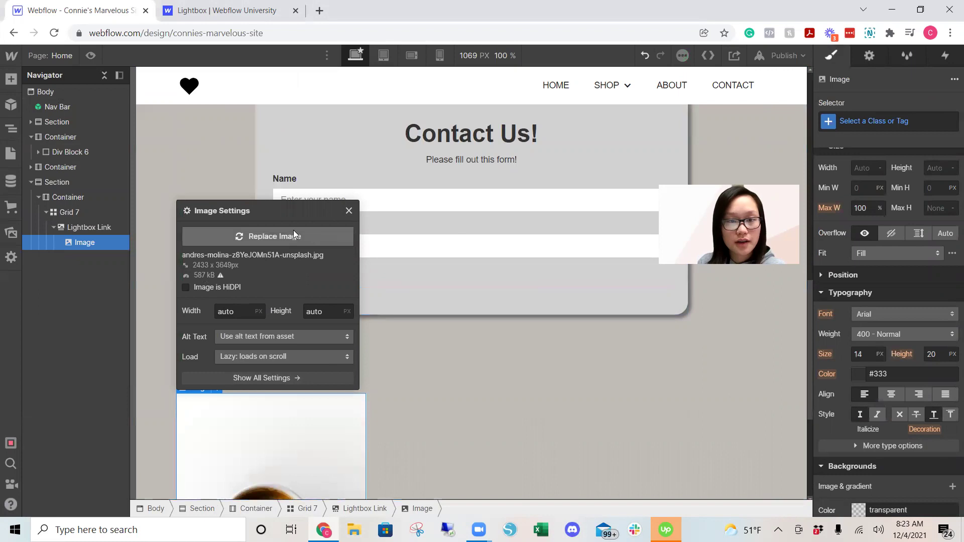
{"action": "left_click", "coordinate": [419, 363]}
{"action": "scroll", "coordinate": [432, 339], "scroll_direction": "down", "scroll_amount": 5}
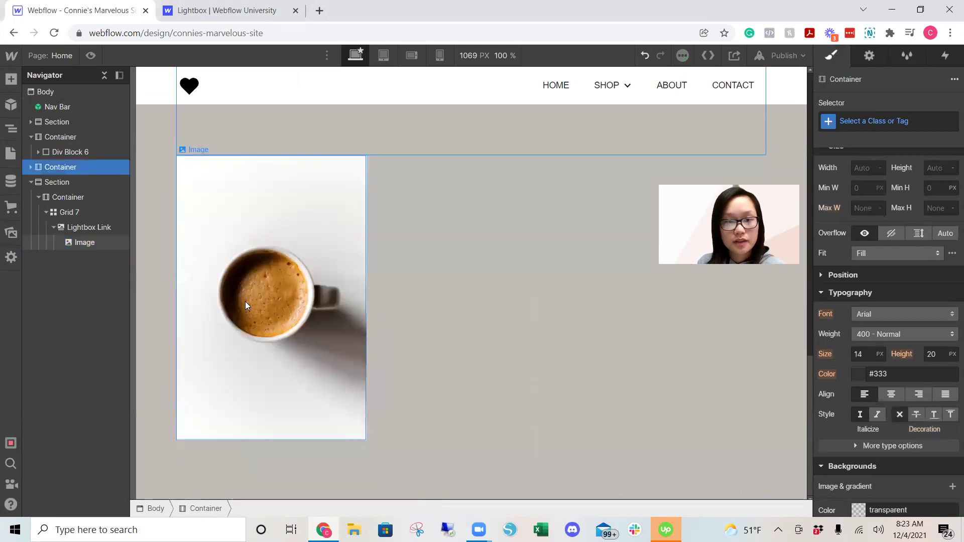
Set the maximum width of the coffee cup image in the new grid to 200 px
{"action": "left_click", "coordinate": [245, 305]}
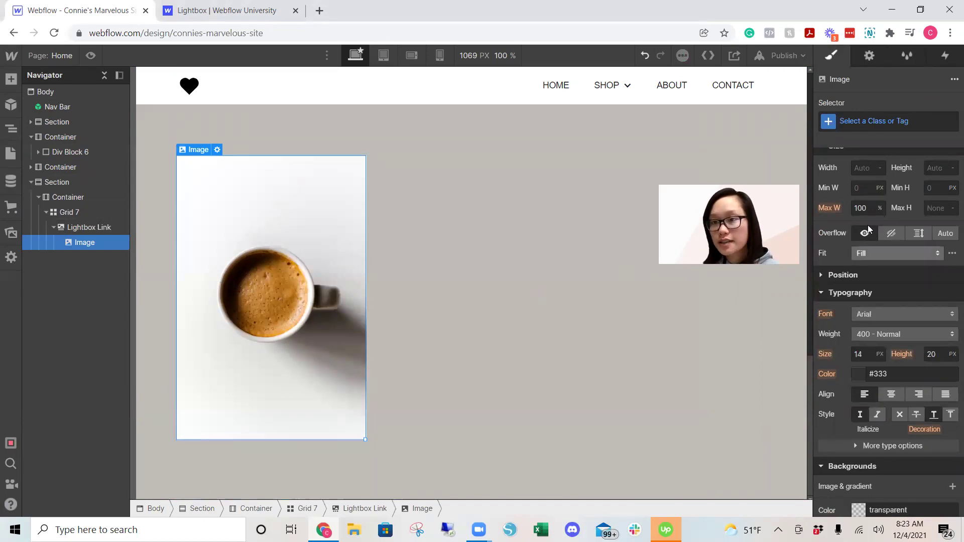
{"action": "scroll", "coordinate": [906, 259], "scroll_direction": "up", "scroll_amount": 2}
{"action": "left_click", "coordinate": [871, 288]}
{"action": "type", "text": "200"}
{"action": "key", "text": "Return"}
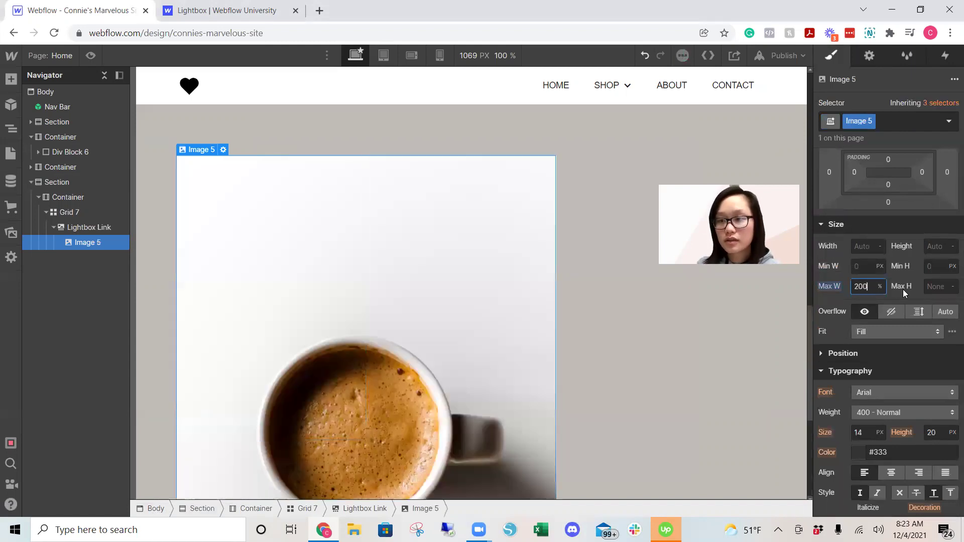
{"action": "left_click", "coordinate": [879, 287]}
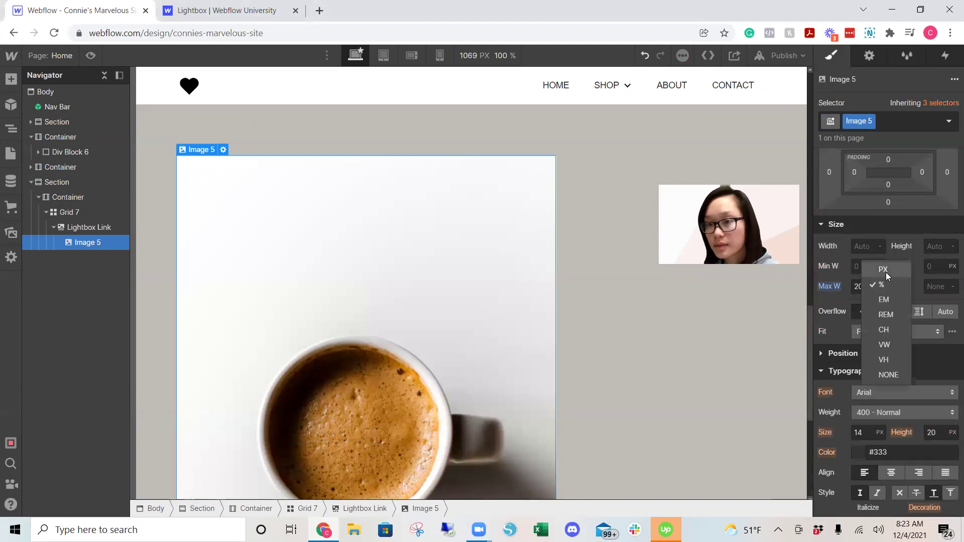
{"action": "left_click", "coordinate": [885, 272]}
{"action": "double_click", "coordinate": [863, 289]}
{"action": "type", "text": "200"}
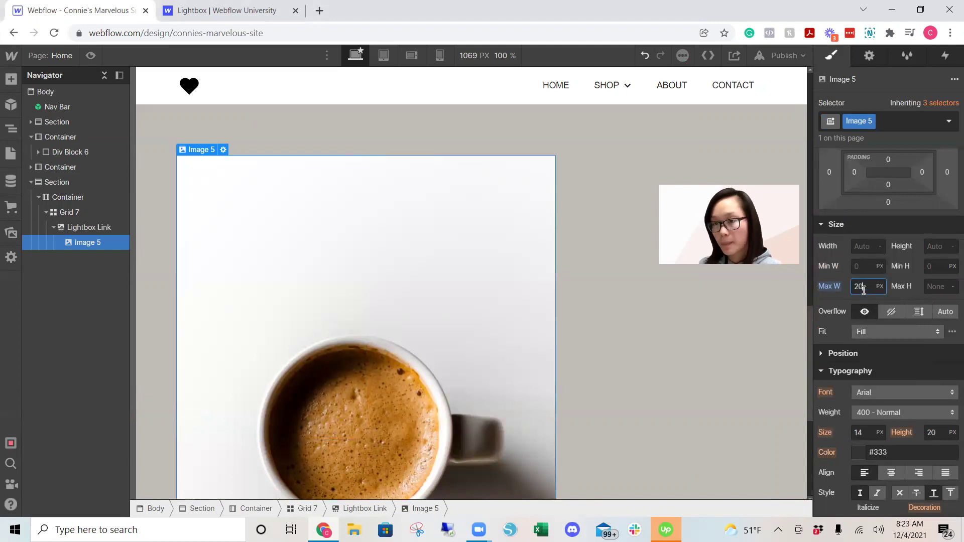
{"action": "key", "text": "Return"}
{"action": "scroll", "coordinate": [928, 332], "scroll_direction": "down", "scroll_amount": 2}
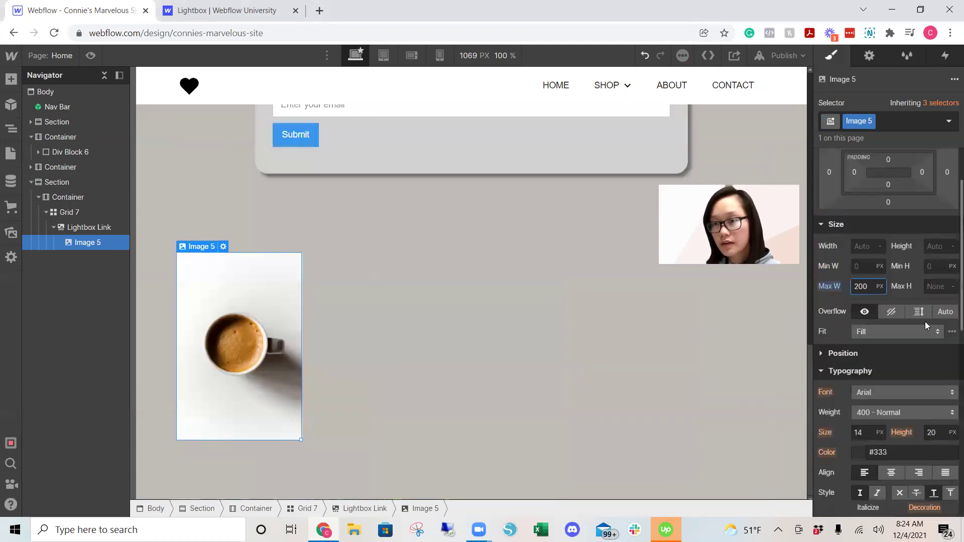
Set the coffee cup image's maximum height to 200 px
{"action": "left_click", "coordinate": [943, 287]}
{"action": "type", "text": "200"}
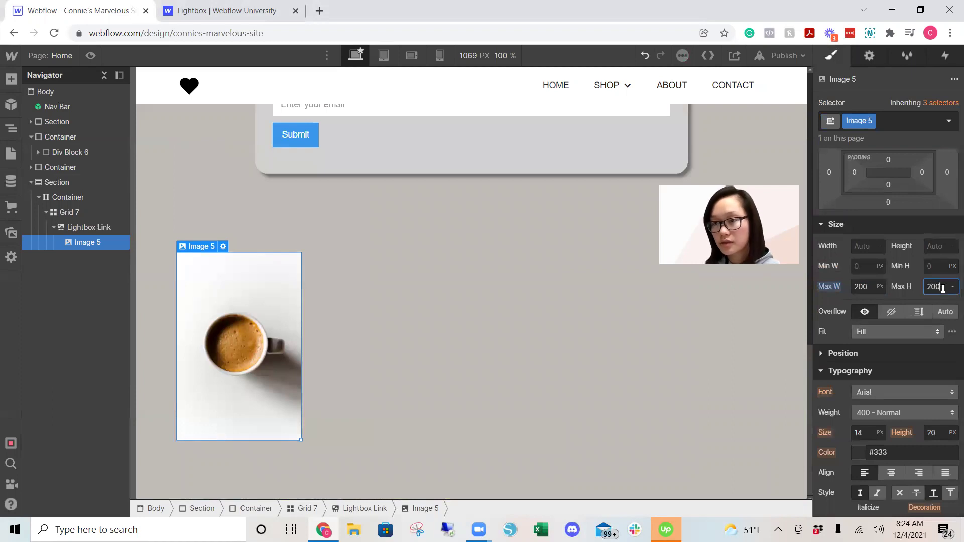
{"action": "key", "text": "Return"}
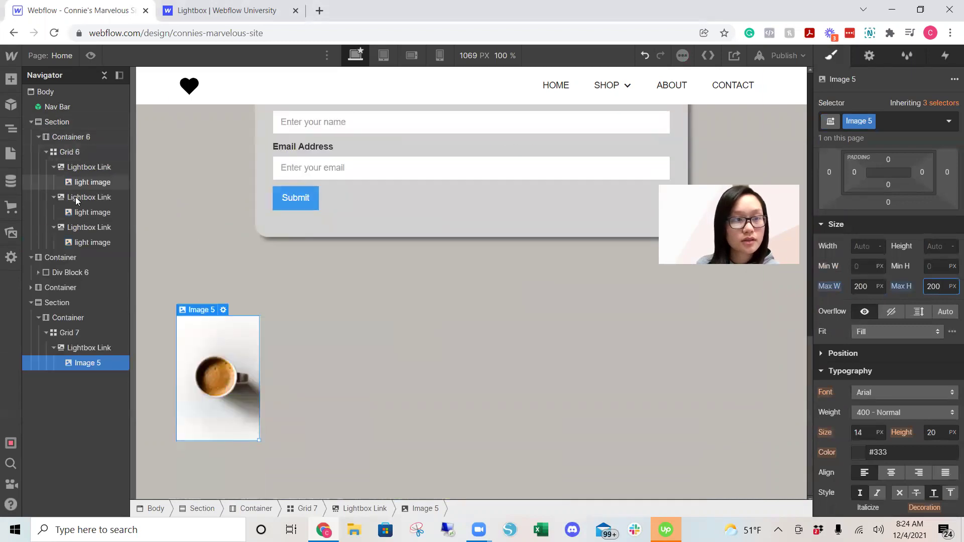
Enlarge the coffee cup image to fill its 200 px square and set its fit to Cover, matching the first section's thumbnails
{"action": "left_click", "coordinate": [92, 183]}
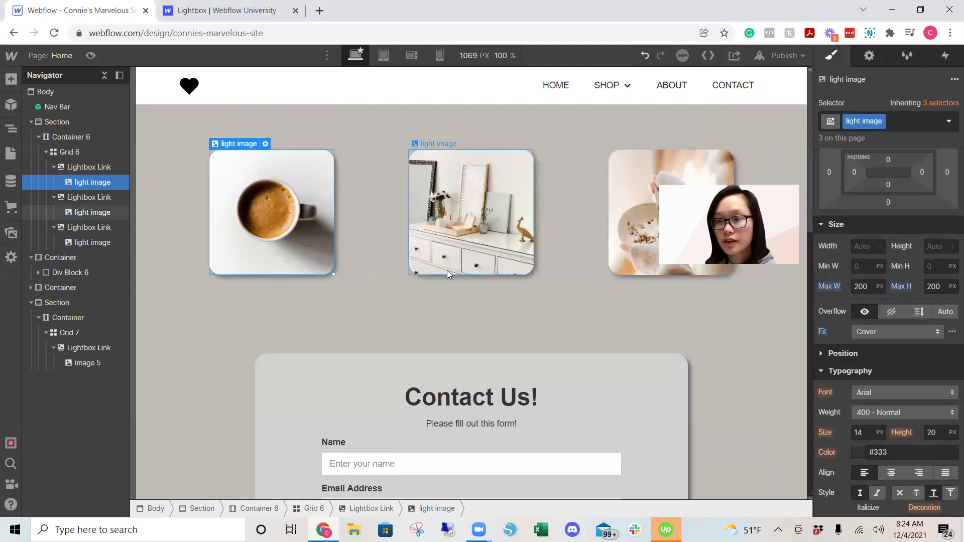
{"action": "scroll", "coordinate": [446, 270], "scroll_direction": "down", "scroll_amount": 7}
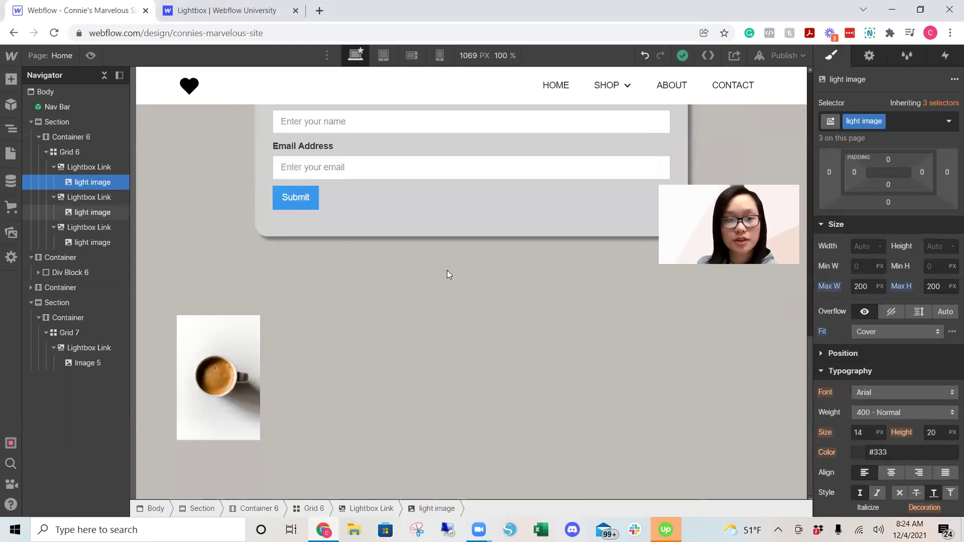
{"action": "left_click", "coordinate": [31, 121]}
{"action": "left_click", "coordinate": [82, 243]}
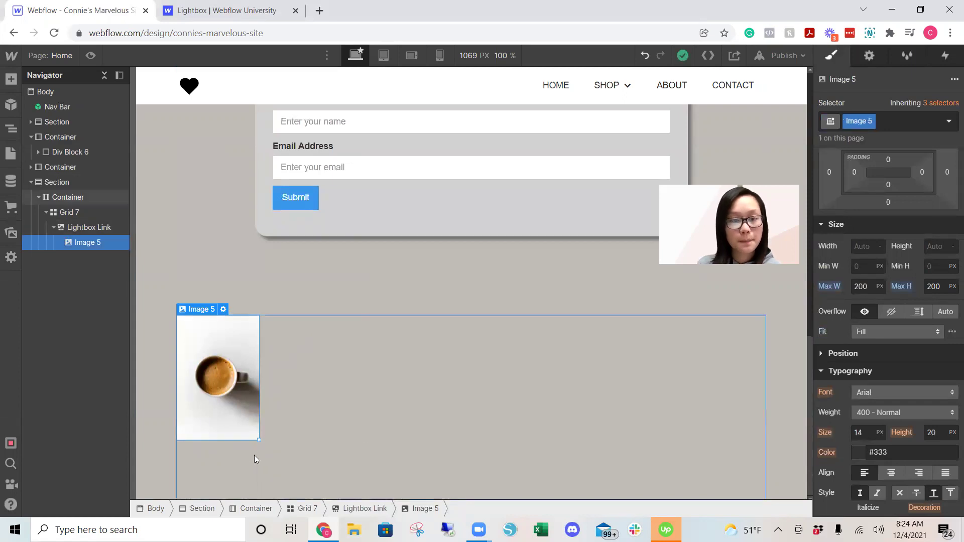
{"action": "left_click_drag", "start_coordinate": [257, 438], "coordinate": [319, 499]}
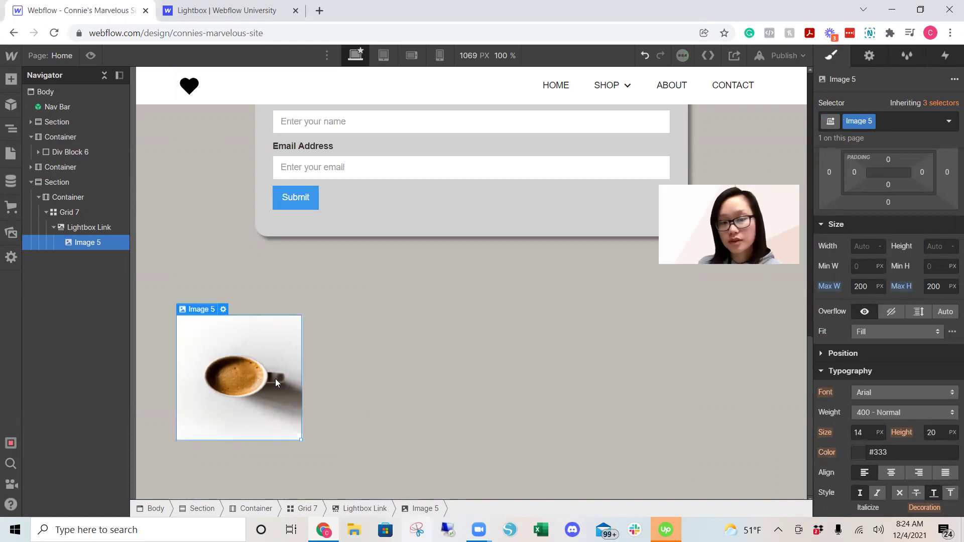
{"action": "left_click", "coordinate": [899, 330]}
{"action": "left_click", "coordinate": [888, 361]}
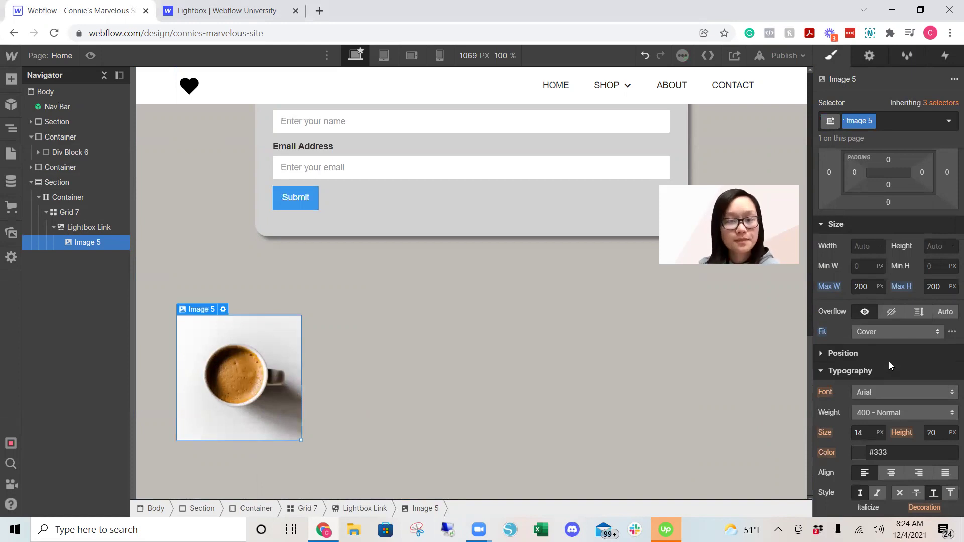
Round the coffee cup image's corners with a 20 px border radius
{"action": "scroll", "coordinate": [913, 326], "scroll_direction": "down", "scroll_amount": 2}
{"action": "scroll", "coordinate": [903, 324], "scroll_direction": "down", "scroll_amount": 10}
{"action": "scroll", "coordinate": [863, 319], "scroll_direction": "up", "scroll_amount": 2}
{"action": "left_click_drag", "start_coordinate": [877, 271], "coordinate": [932, 275]}
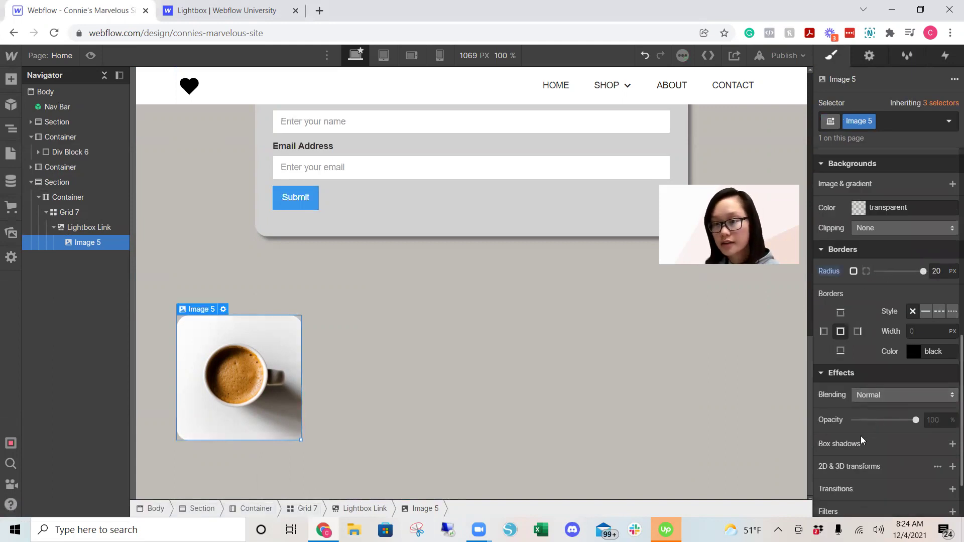
Add an outside box shadow to the coffee cup image with a 6 px distance, a larger blur and colour #636363
{"action": "left_click", "coordinate": [952, 444]}
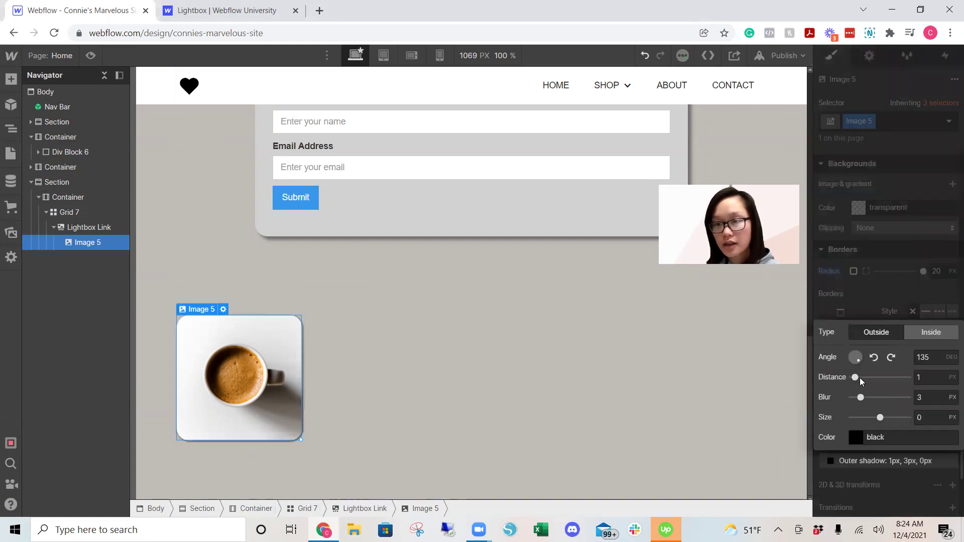
{"action": "left_click_drag", "start_coordinate": [855, 377], "coordinate": [875, 397]}
{"action": "left_click", "coordinate": [855, 438]}
{"action": "left_click_drag", "start_coordinate": [821, 312], "coordinate": [819, 294]}
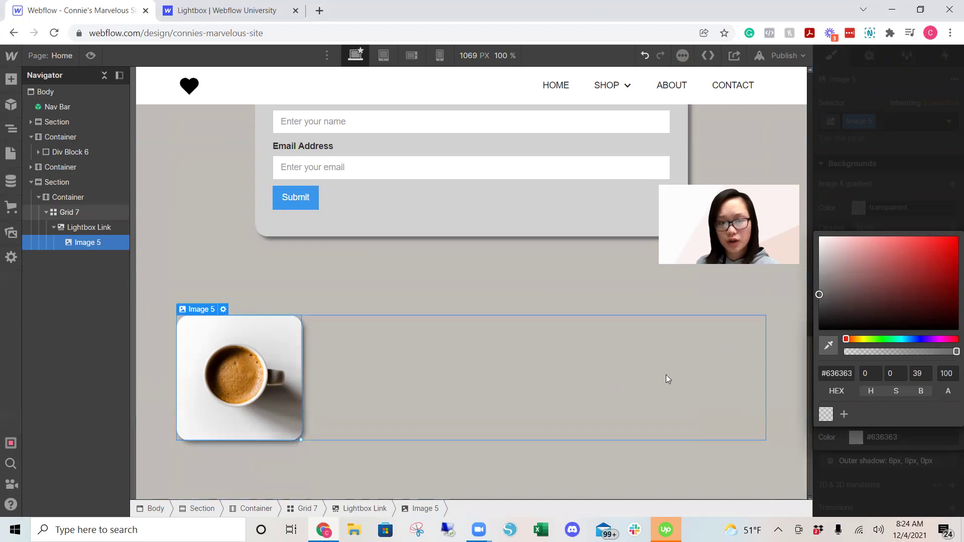
{"action": "left_click", "coordinate": [655, 349]}
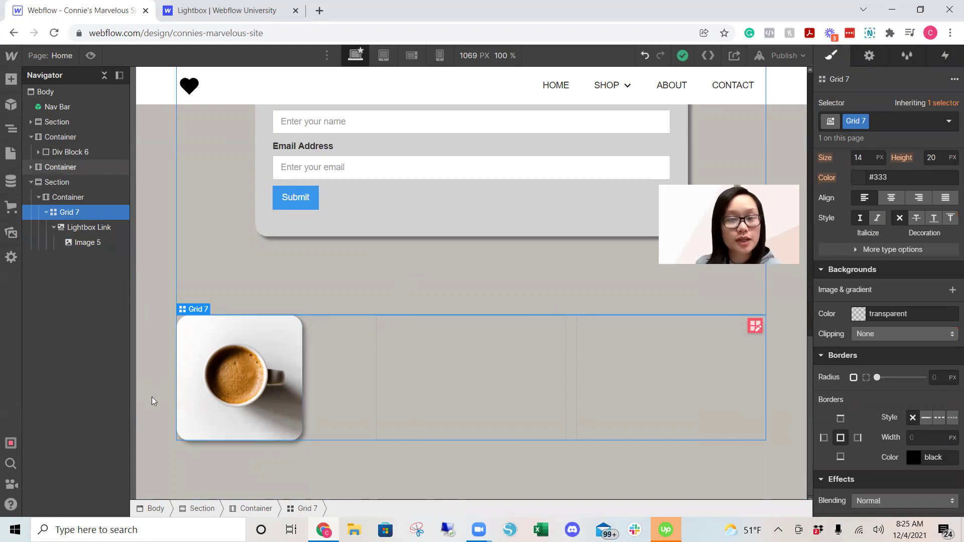
Reload the site's design page
{"action": "left_click", "coordinate": [256, 388]}
{"action": "left_click", "coordinate": [458, 365]}
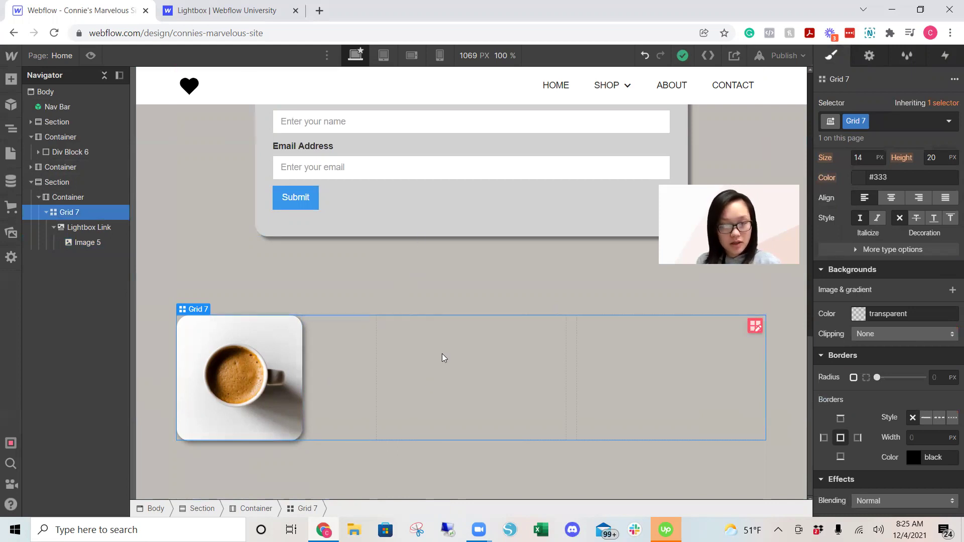
{"action": "key", "text": "ctrl+r"}
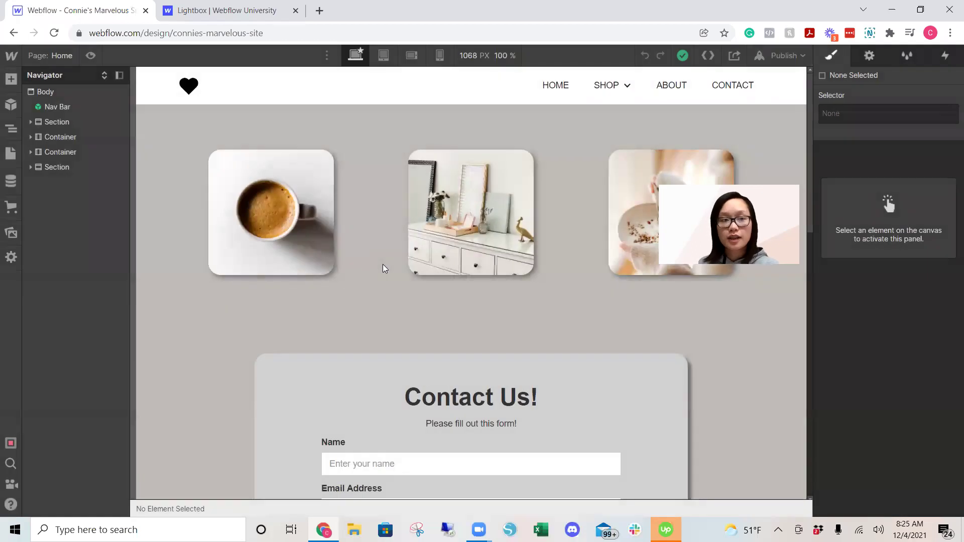
Add a Lightbox element to the second and third cells of the new grid
{"action": "scroll", "coordinate": [383, 264], "scroll_direction": "down", "scroll_amount": 6}
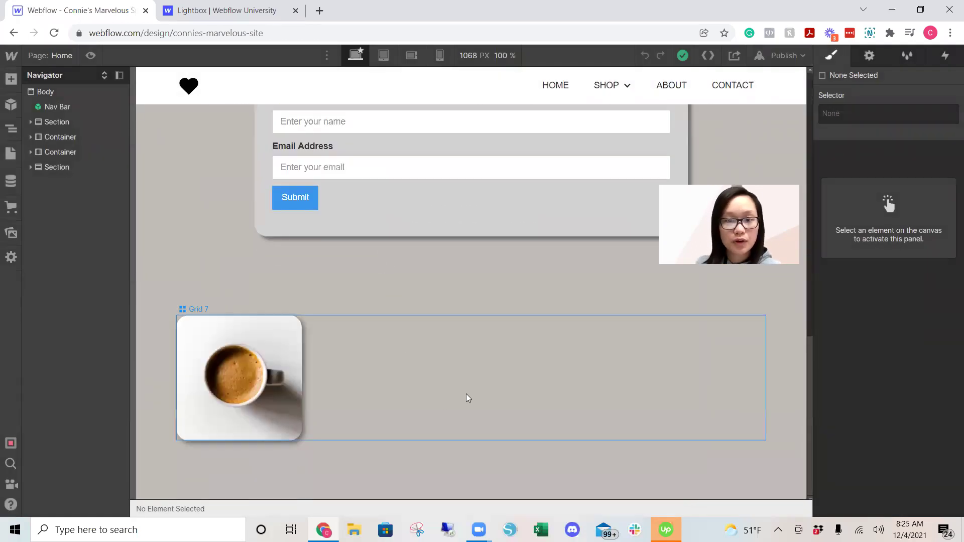
{"action": "left_click", "coordinate": [466, 394]}
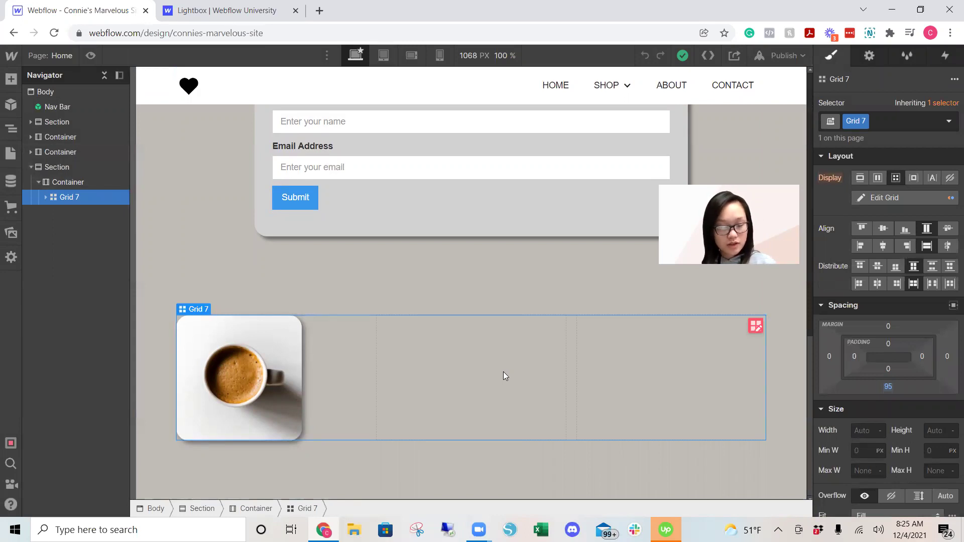
{"action": "key", "text": "ctrl+e"}
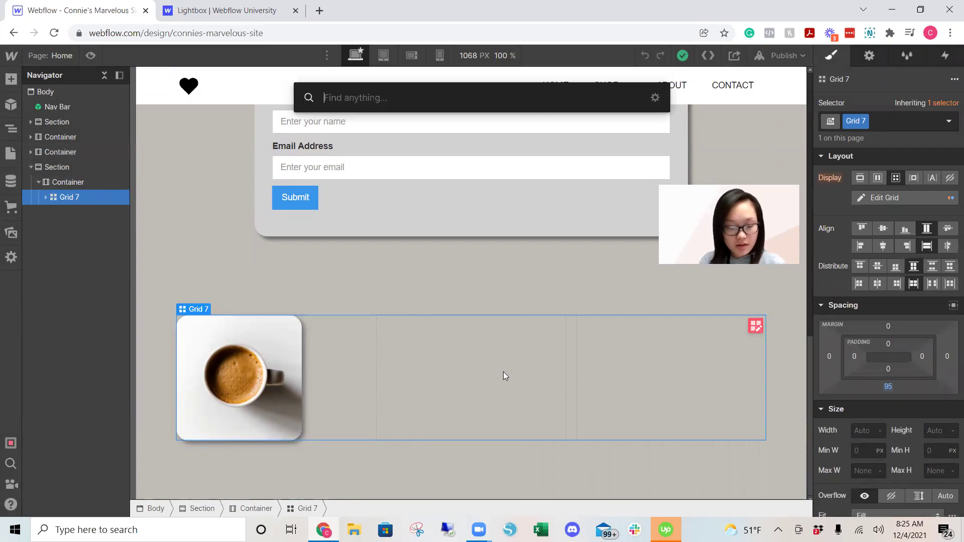
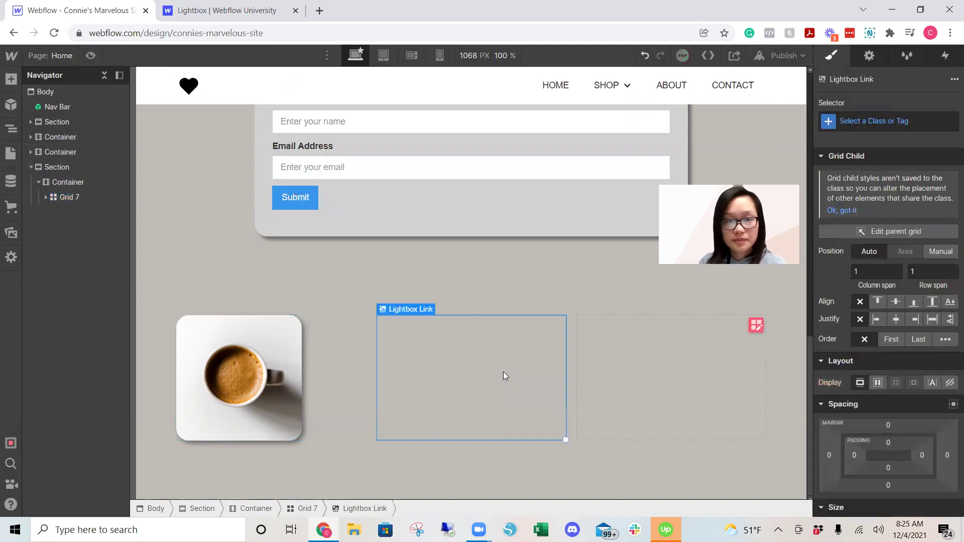
{"action": "left_click", "coordinate": [645, 372]}
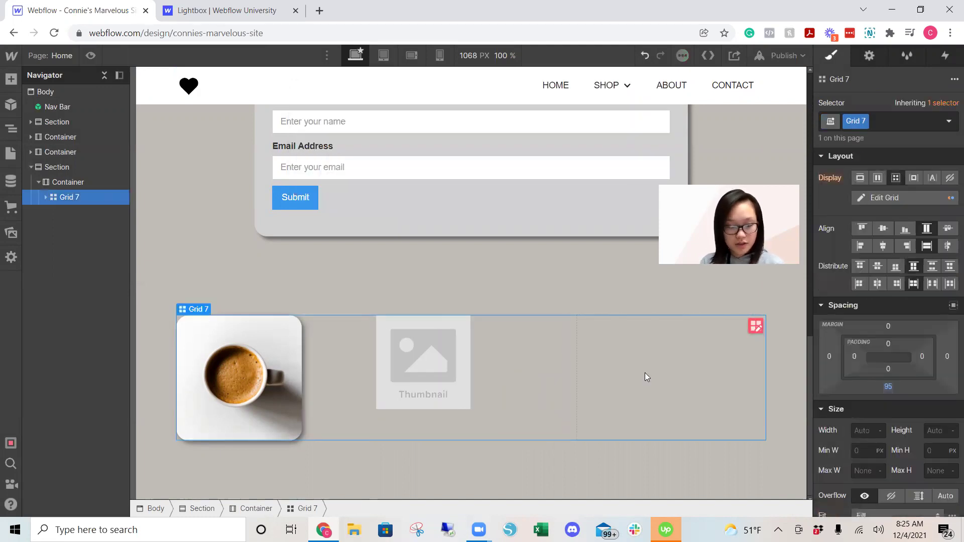
{"action": "key", "text": "ctrl+e"}
{"action": "type", "text": "light"}
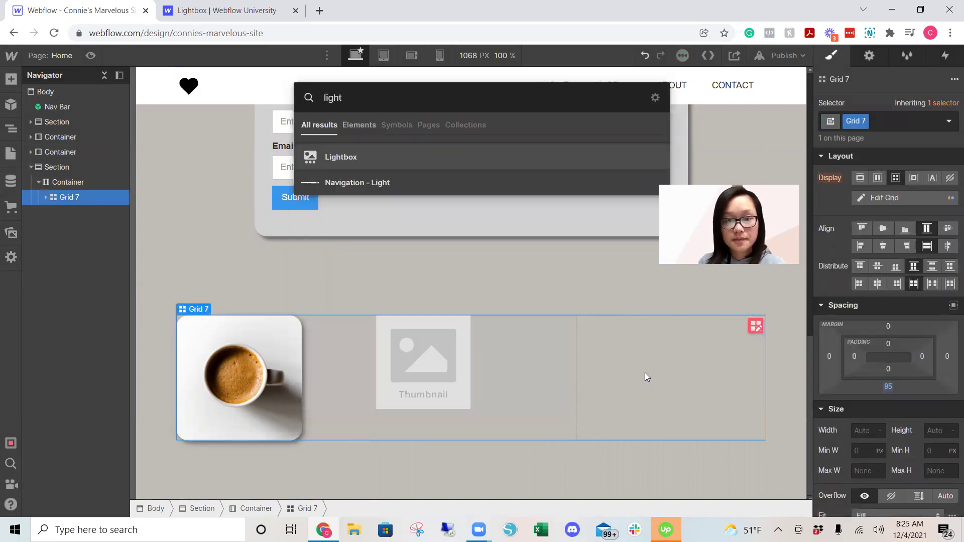
{"action": "key", "text": "Return"}
Replace the second lightbox's placeholder thumbnail with the white dresser photo from the image assets
{"action": "left_click", "coordinate": [432, 366]}
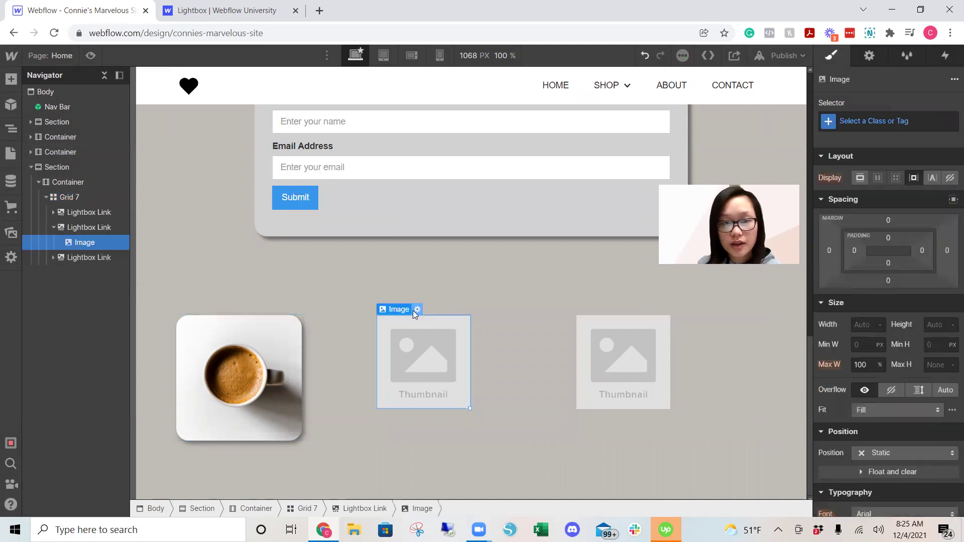
{"action": "left_click", "coordinate": [415, 309]}
{"action": "left_click", "coordinate": [480, 158]}
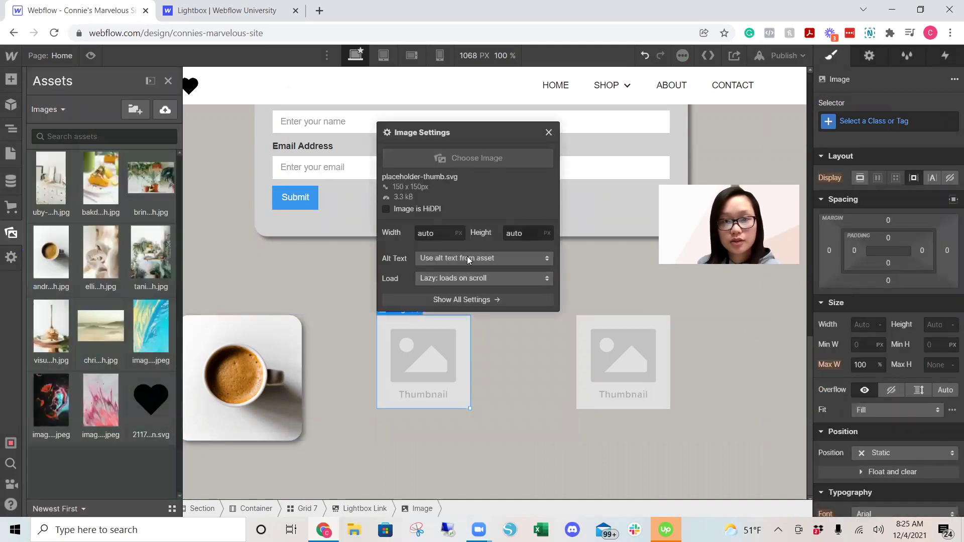
{"action": "left_click", "coordinate": [41, 189]}
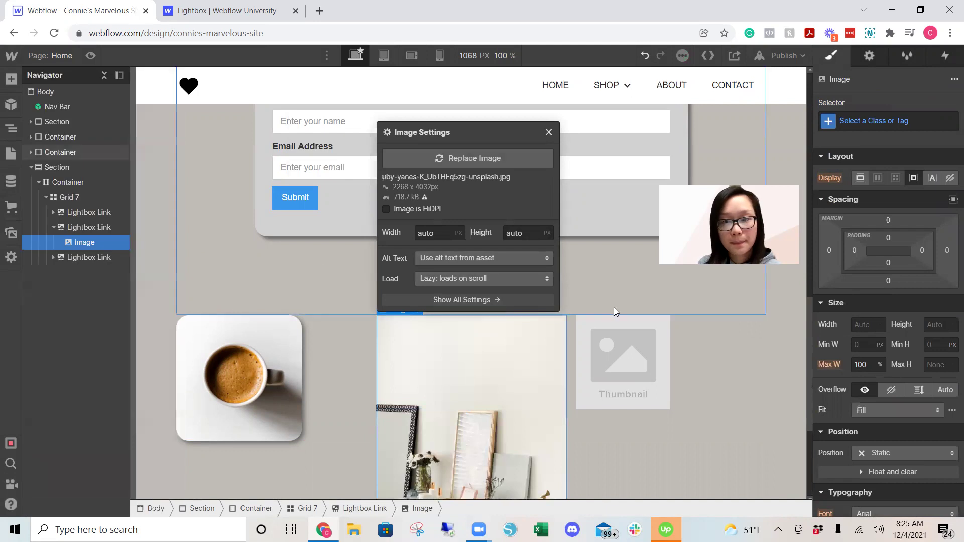
Replace the third lightbox's placeholder thumbnail with the photo of hands holding a bowl from the image assets
{"action": "left_click", "coordinate": [645, 350]}
{"action": "left_click", "coordinate": [616, 310]}
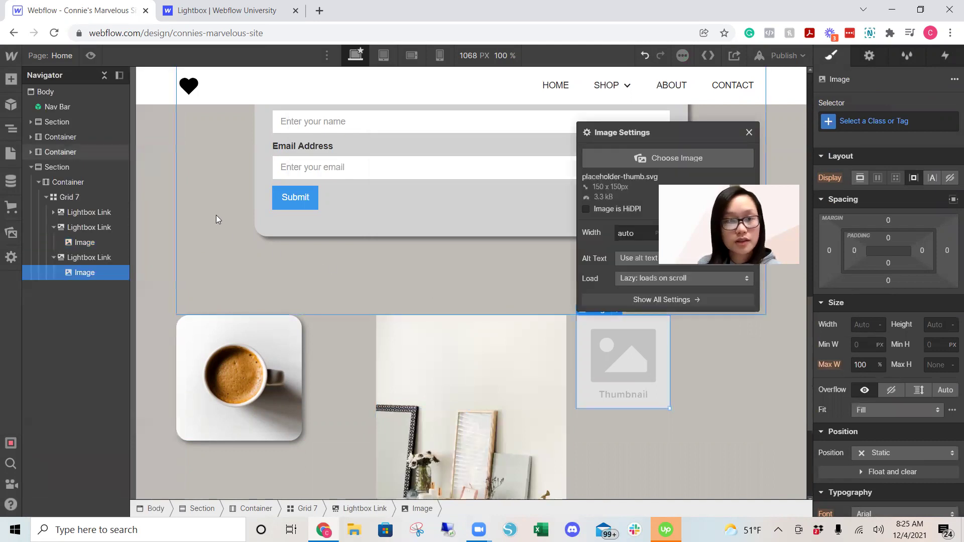
{"action": "left_click", "coordinate": [640, 158]}
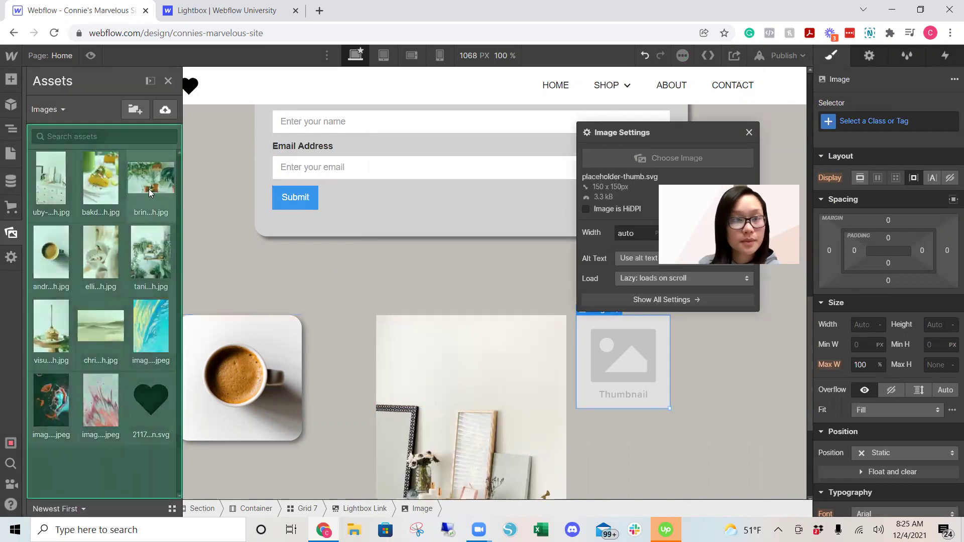
{"action": "left_click", "coordinate": [151, 182]}
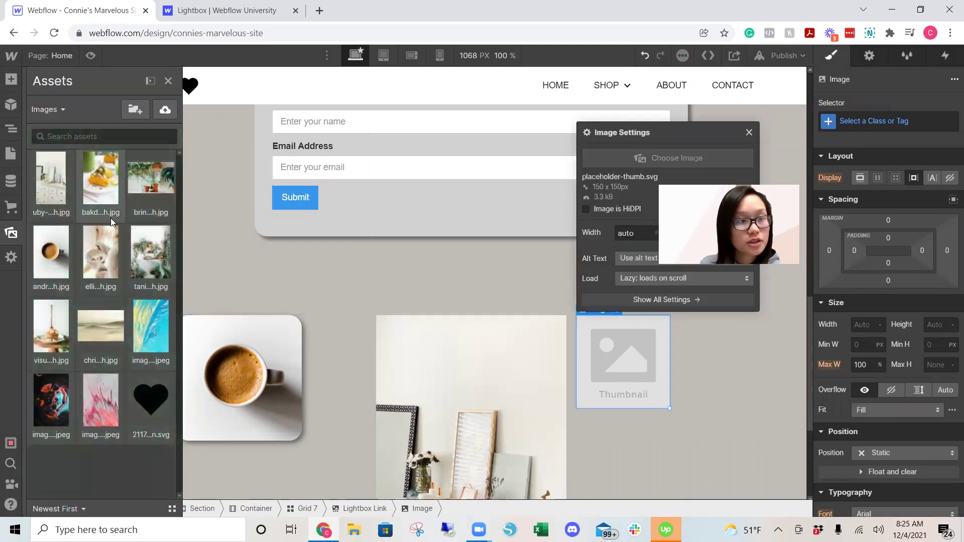
{"action": "left_click", "coordinate": [103, 257]}
{"action": "scroll", "coordinate": [451, 347], "scroll_direction": "down", "scroll_amount": 3}
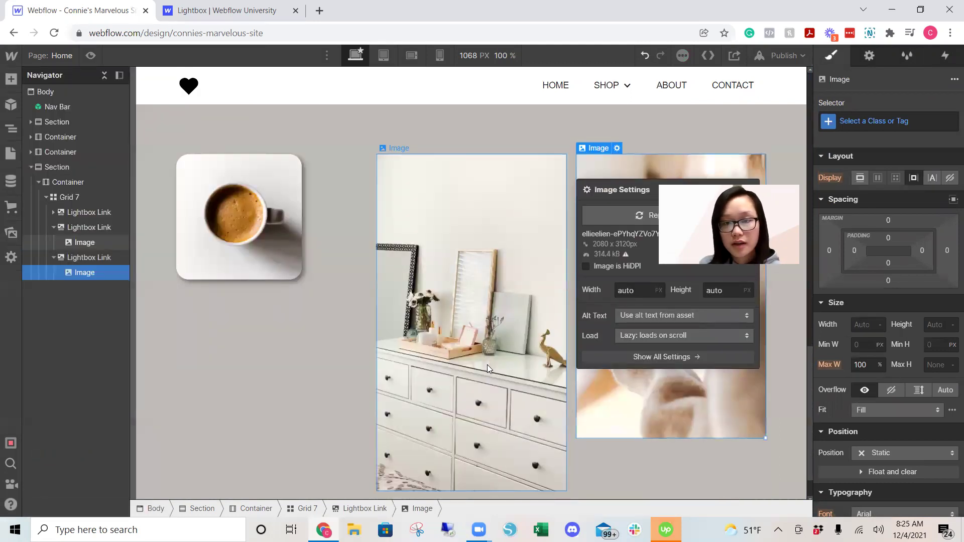
{"action": "scroll", "coordinate": [490, 359], "scroll_direction": "up", "scroll_amount": 3}
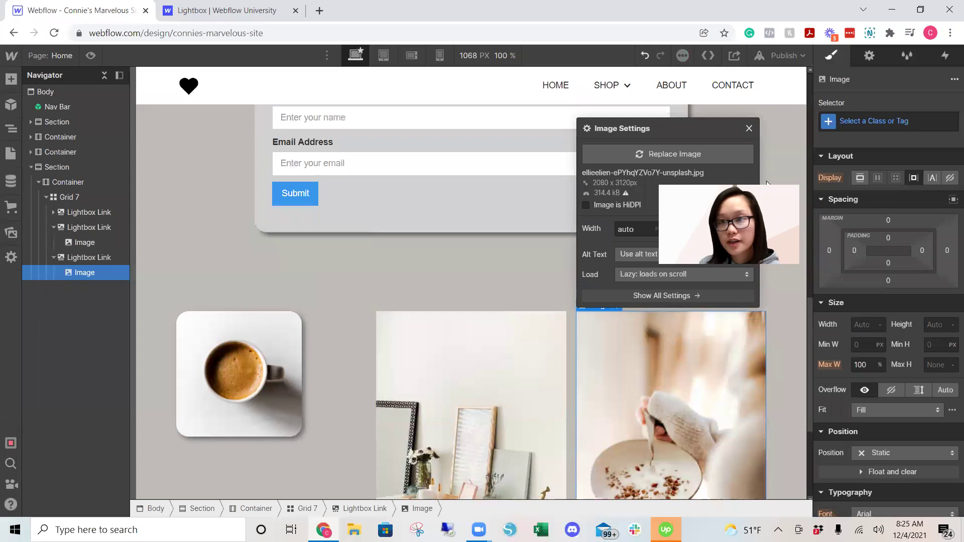
{"action": "left_click", "coordinate": [492, 263]}
{"action": "scroll", "coordinate": [492, 263], "scroll_direction": "down", "scroll_amount": 2}
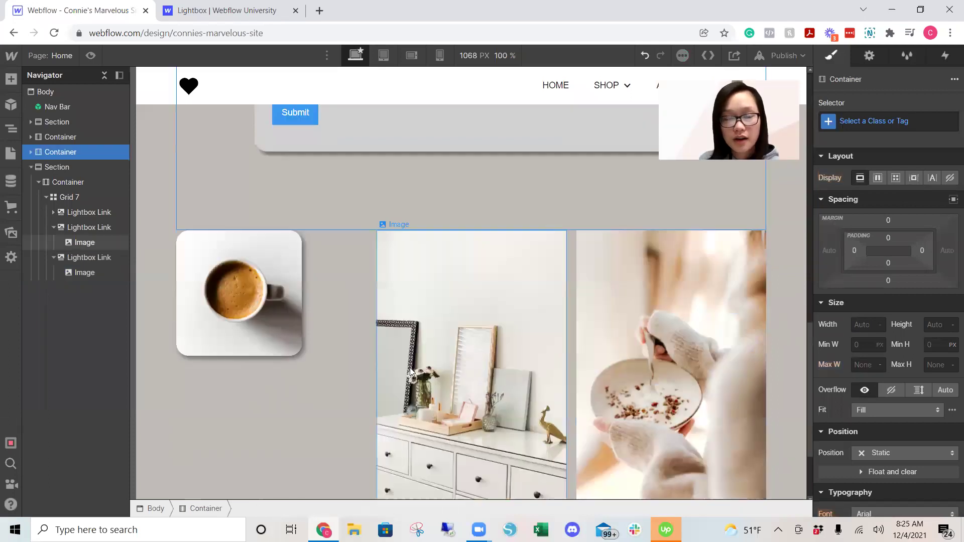
Add a combo class named "lighbox image" to the coffee cup thumbnail
{"action": "left_click", "coordinate": [234, 309]}
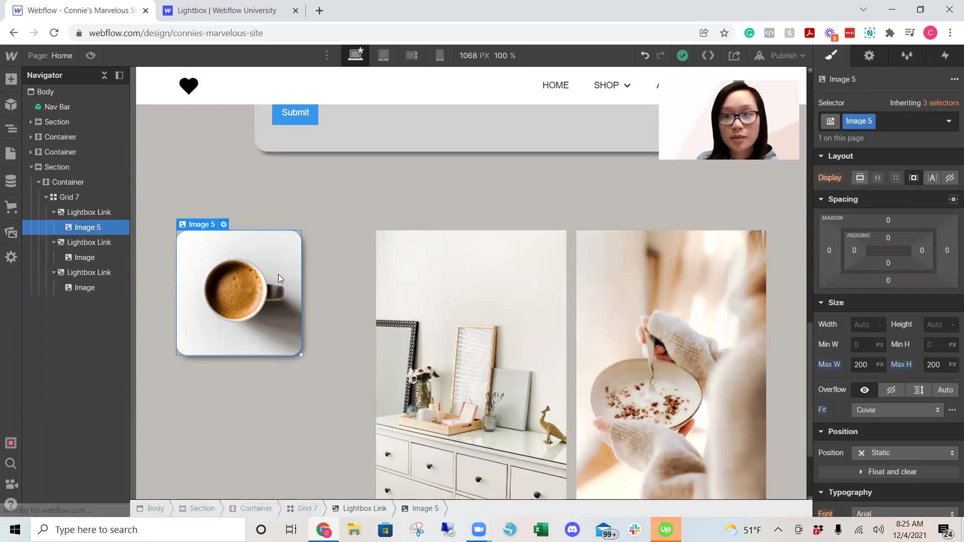
{"action": "left_click", "coordinate": [889, 119]}
{"action": "type", "text": "light"}
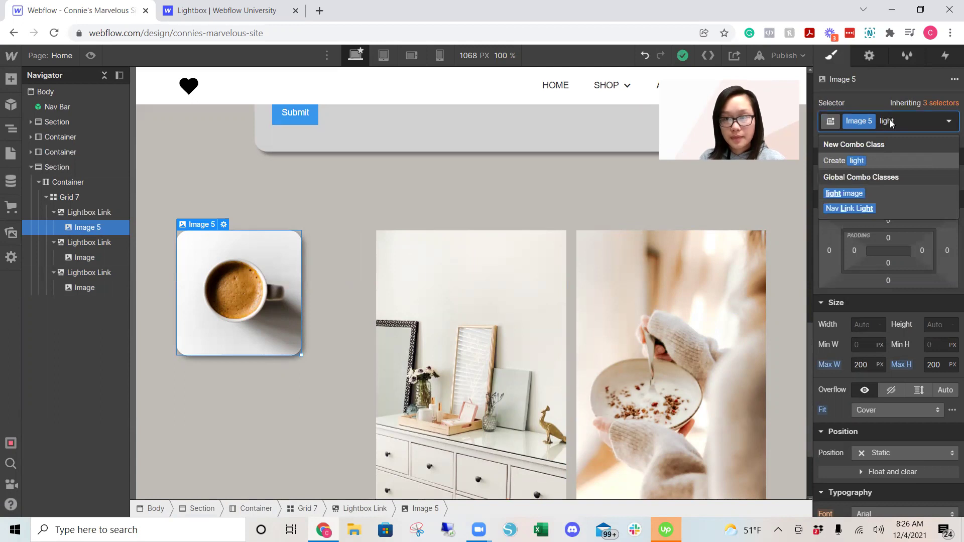
{"action": "key", "text": "BackSpace"}
{"action": "type", "text": "box imag"}
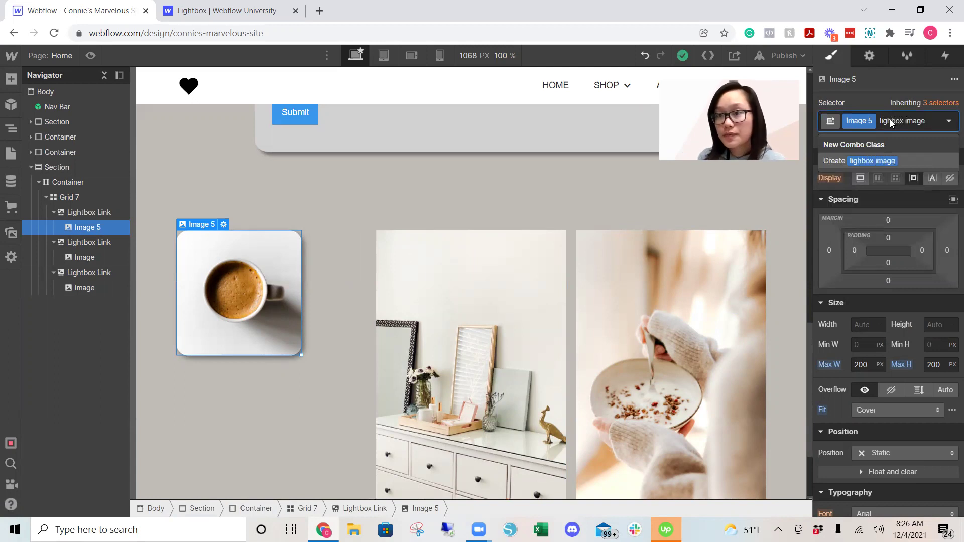
{"action": "type", "text": "e"}
{"action": "key", "text": "Return"}
Try to assign a "light box image" class to the white dresser thumbnail
{"action": "left_click", "coordinate": [520, 270]}
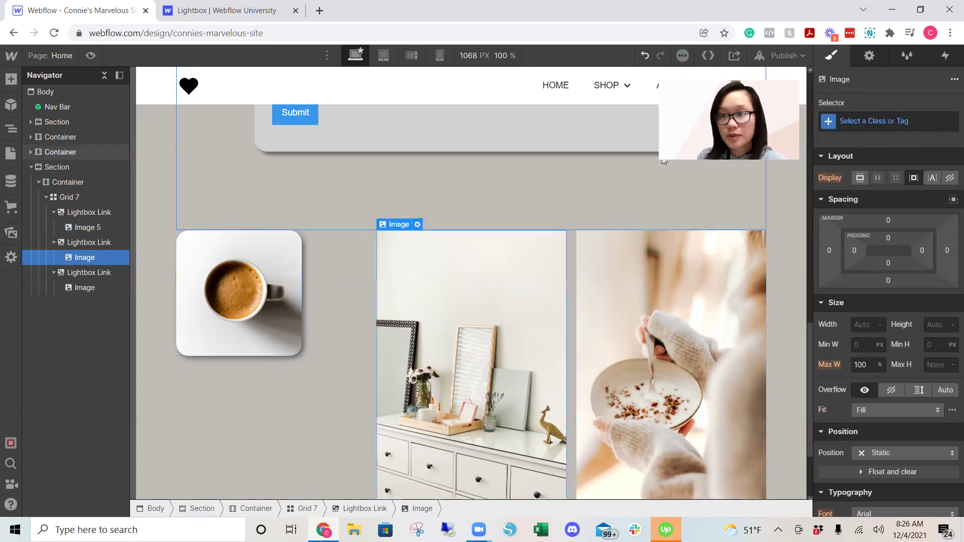
{"action": "left_click", "coordinate": [878, 121]}
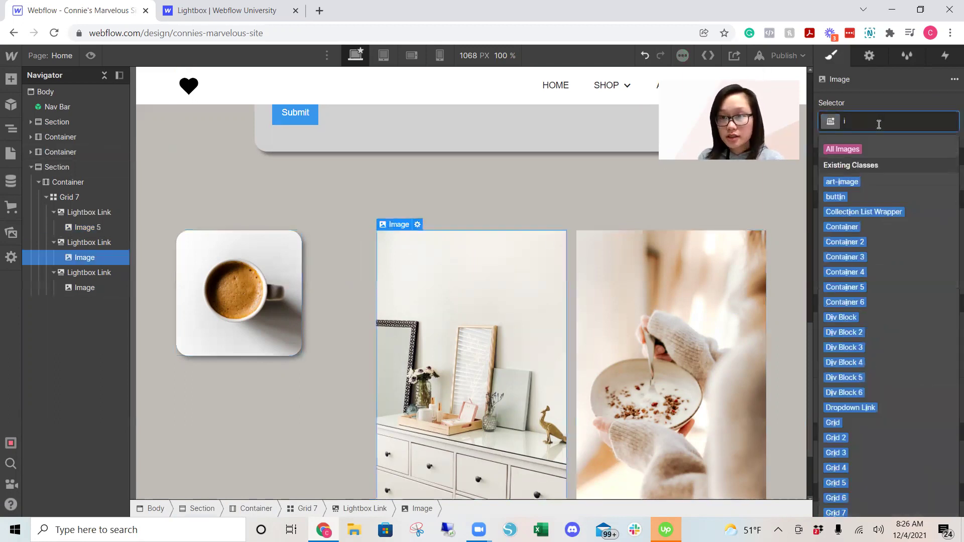
{"action": "type", "text": "light bo"}
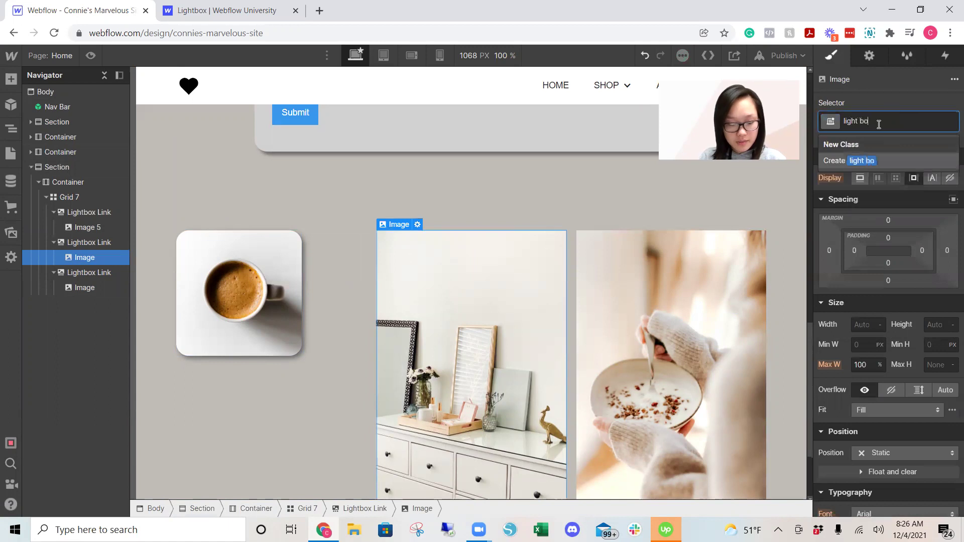
{"action": "type", "text": "x image"}
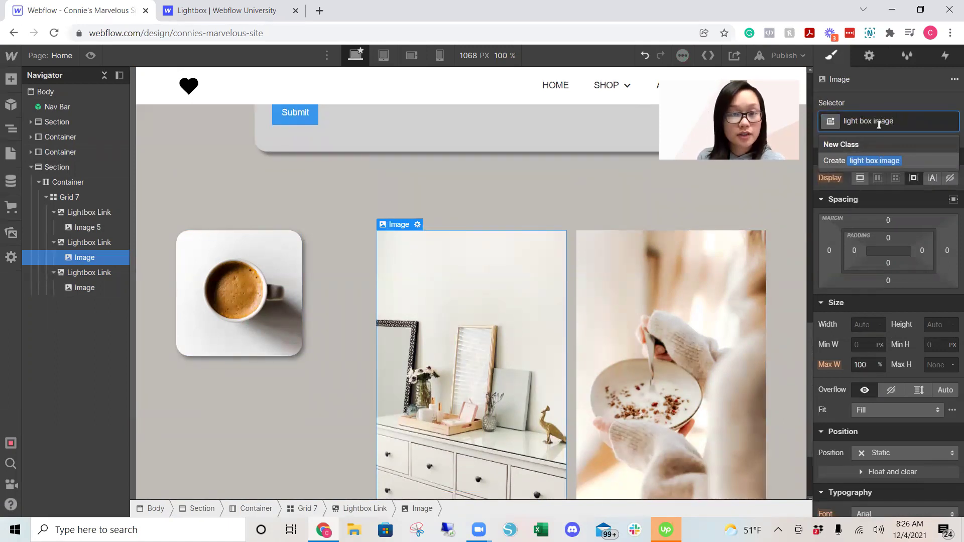
{"action": "key", "text": "BackSpace"}
{"action": "key", "text": "BackSpace"}
{"action": "key", "text": "BackSpace"}
{"action": "key", "text": "BackSpace"}
{"action": "key", "text": "BackSpace"}
{"action": "key", "text": "BackSpace"}
{"action": "key", "text": "BackSpace"}
{"action": "key", "text": "BackSpace"}
{"action": "key", "text": "BackSpace"}
{"action": "key", "text": "BackSpace"}
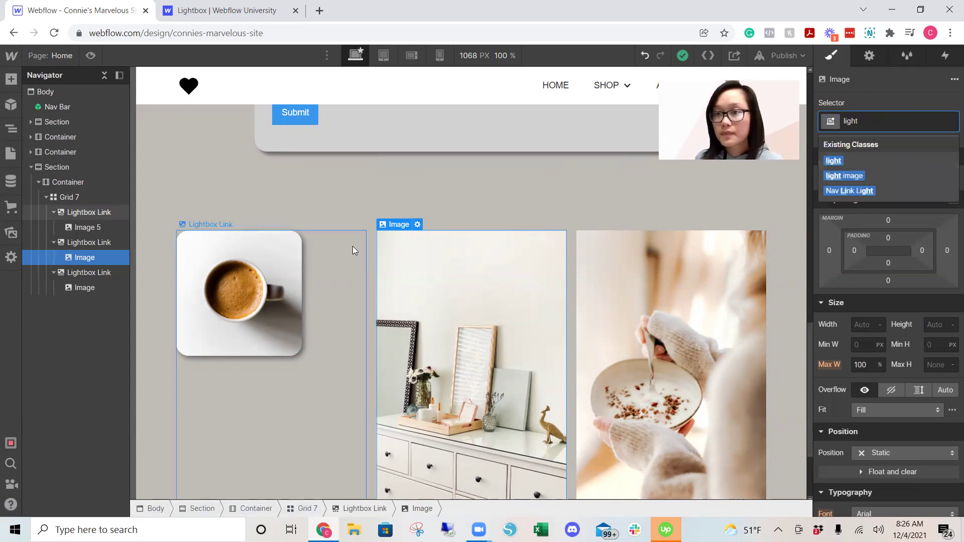
Rename the coffee cup thumbnail's misspelled combo class to "lightbox image"
{"action": "left_click", "coordinate": [247, 288]}
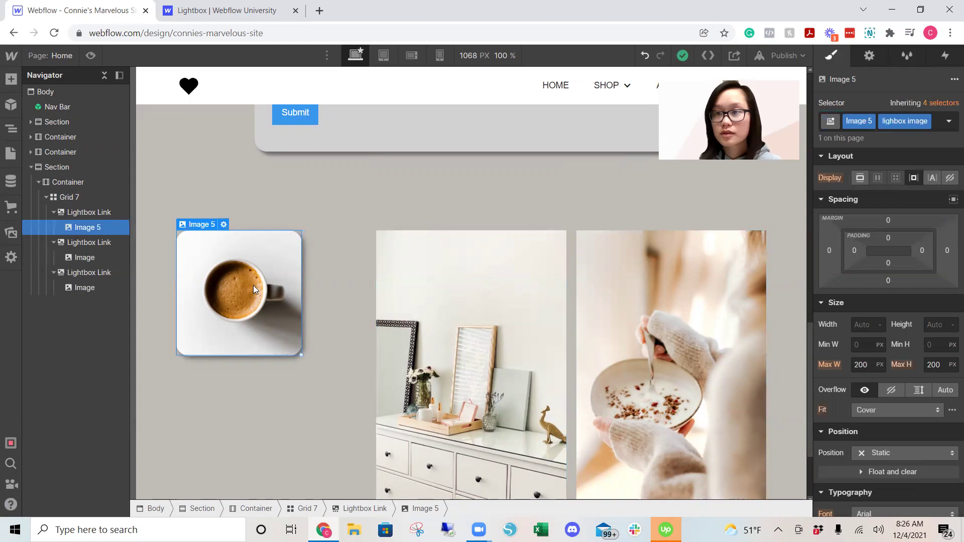
{"action": "double_click", "coordinate": [911, 123]}
{"action": "left_click", "coordinate": [903, 125]}
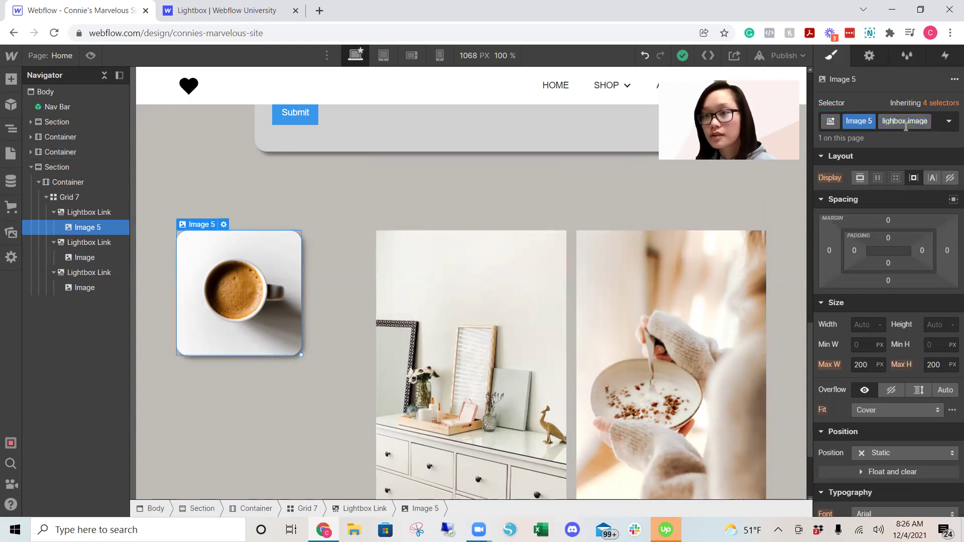
{"action": "type", "text": "t"}
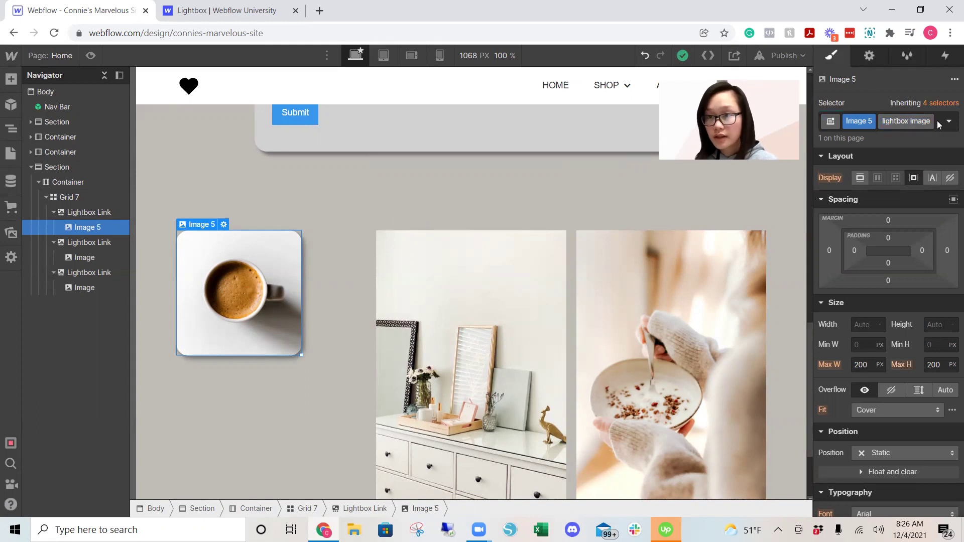
Look for the lightbox image class among the existing classes for the white dresser thumbnail
{"action": "left_click", "coordinate": [476, 279]}
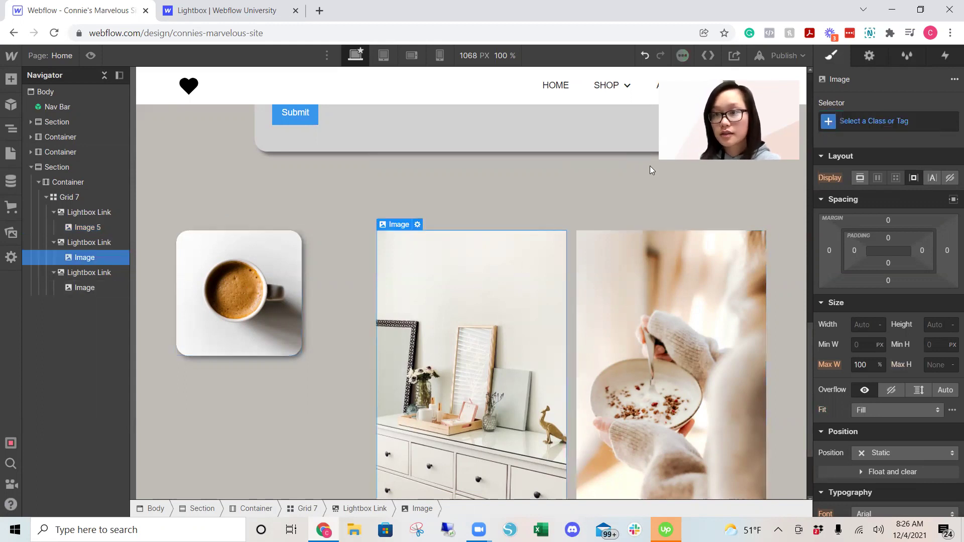
{"action": "left_click", "coordinate": [867, 117]}
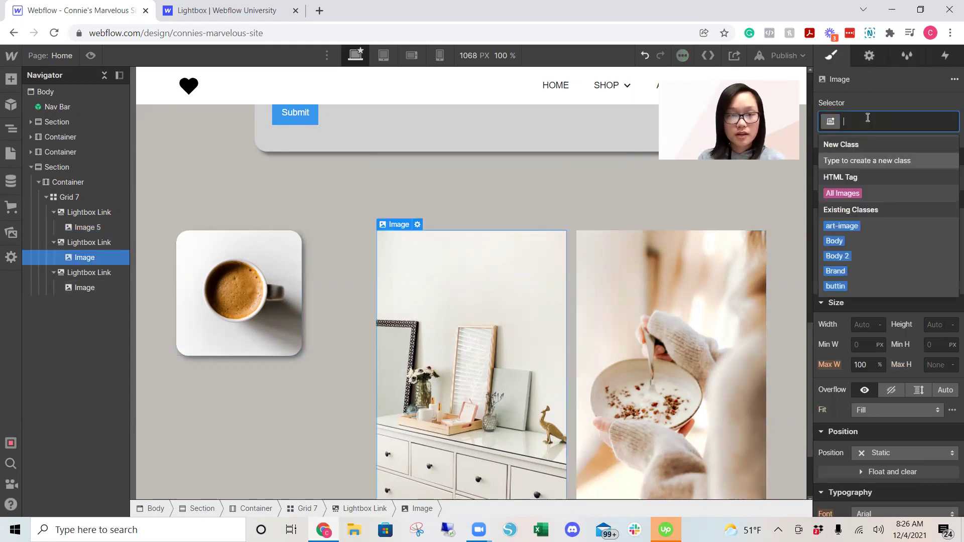
{"action": "type", "text": "l"}
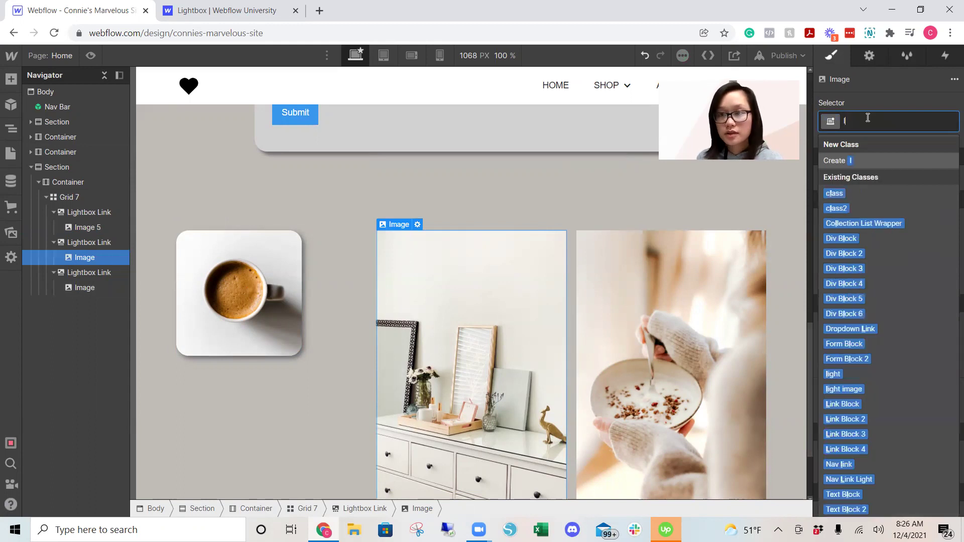
{"action": "key", "text": "BackSpace"}
Try to delete the lightbox image combo class from the coffee cup thumbnail, and undo the deletion of the image
{"action": "left_click", "coordinate": [217, 300]}
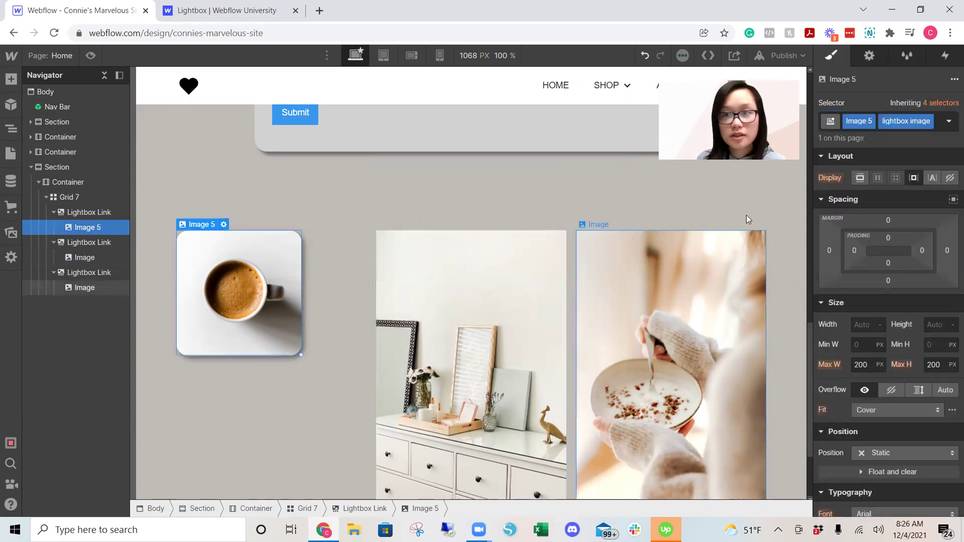
{"action": "left_click", "coordinate": [928, 122]}
{"action": "key", "text": "Escape"}
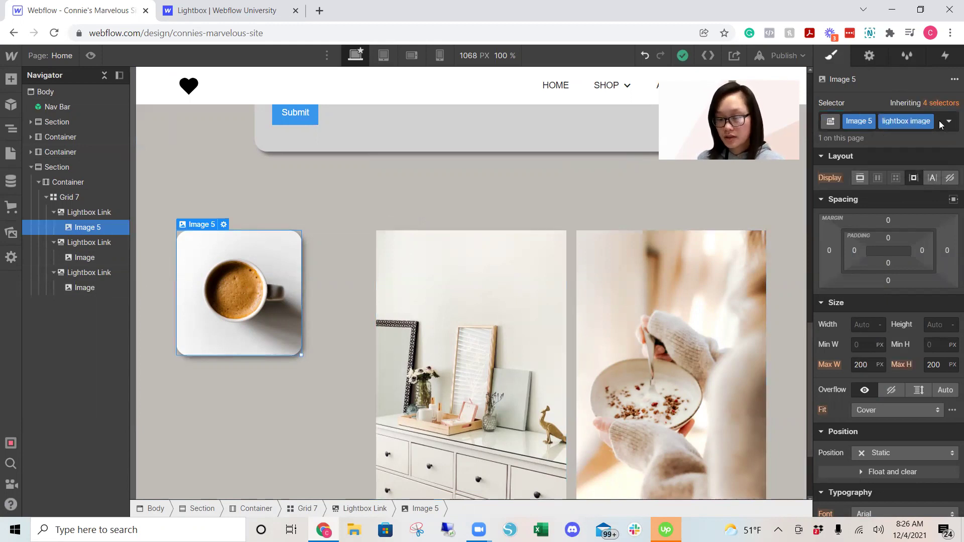
{"action": "key", "text": "Delete"}
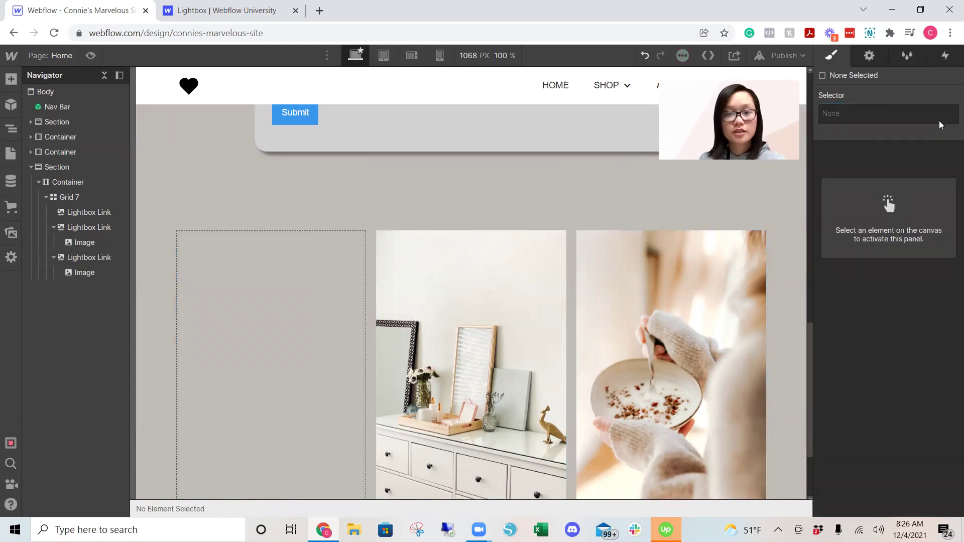
{"action": "key", "text": "ctrl+z"}
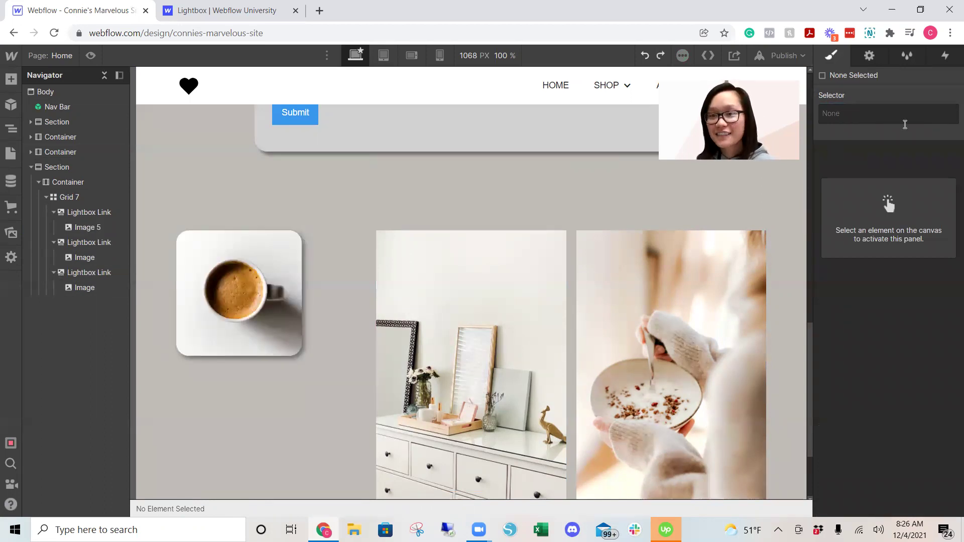
Remove the lightbox image combo class from the coffee cup thumbnail and rename its base class to "image5"
{"action": "left_click", "coordinate": [239, 291]}
{"action": "double_click", "coordinate": [864, 121]}
{"action": "double_click", "coordinate": [925, 122]}
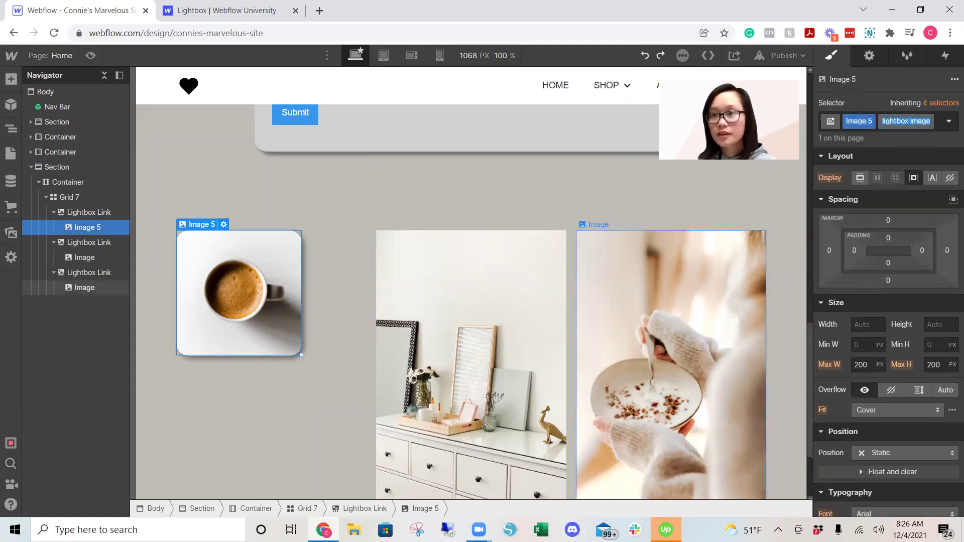
{"action": "left_click", "coordinate": [921, 123]}
{"action": "left_click", "coordinate": [921, 122]}
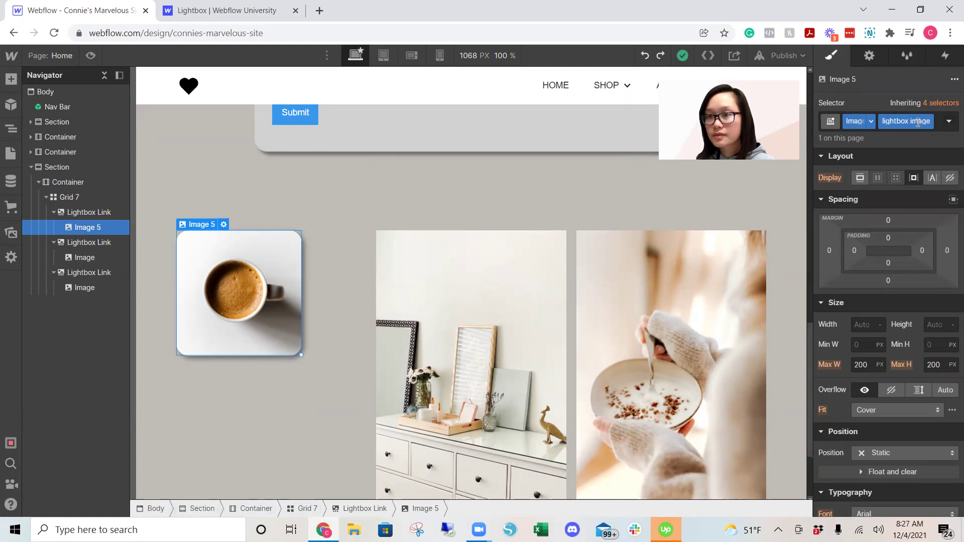
{"action": "left_click", "coordinate": [940, 129]}
{"action": "left_click", "coordinate": [940, 129]}
{"action": "left_click", "coordinate": [940, 129]}
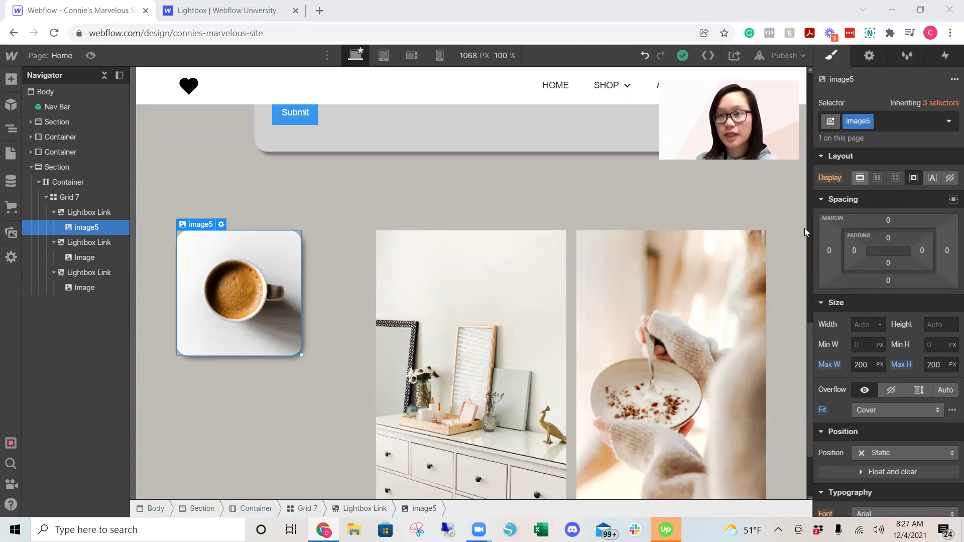
Apply the existing image5 class to the white dresser thumbnail in the second lightbox
{"action": "left_click", "coordinate": [524, 307]}
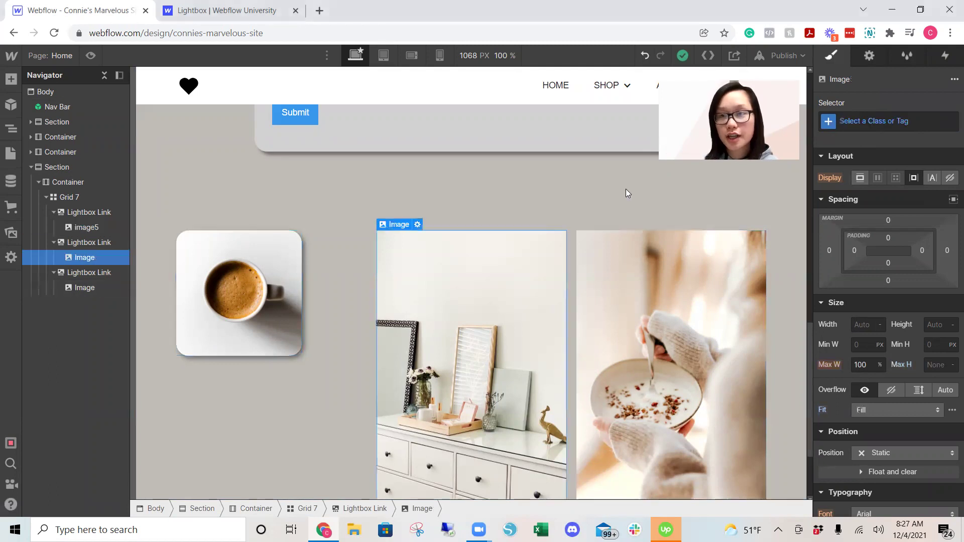
{"action": "left_click", "coordinate": [886, 120]}
{"action": "type", "text": "image"}
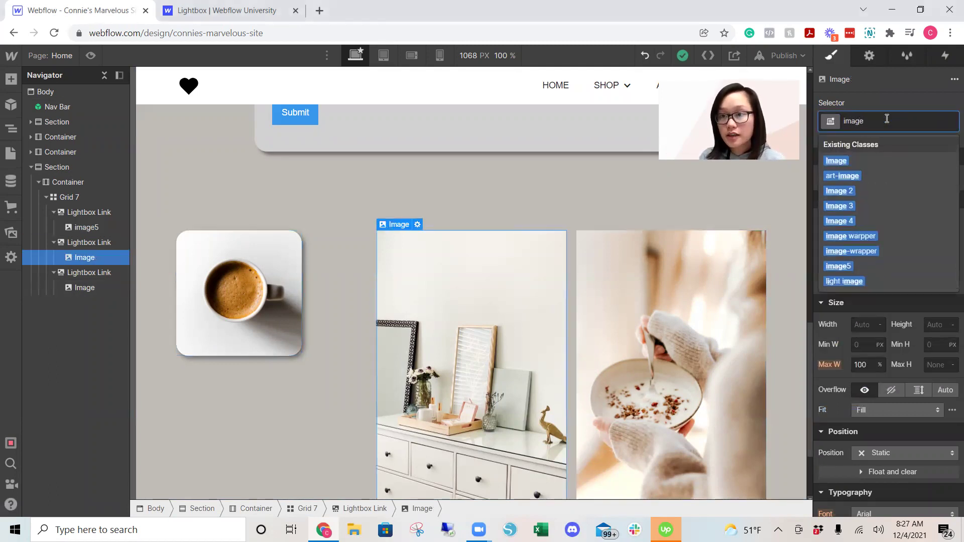
{"action": "type", "text": "5"}
{"action": "key", "text": "Return"}
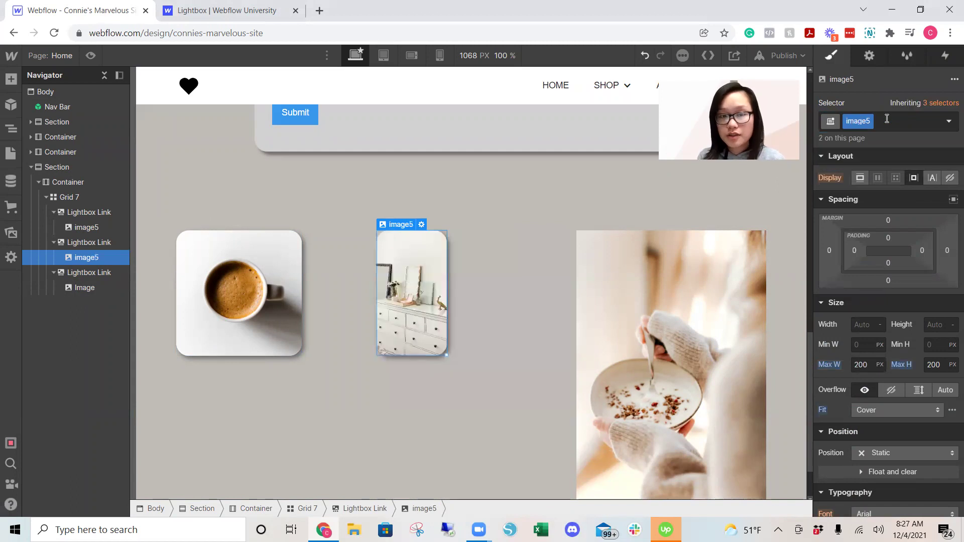
Apply the existing image5 class to the third lightbox's thumbnail of hands holding a bowl
{"action": "left_click", "coordinate": [679, 275]}
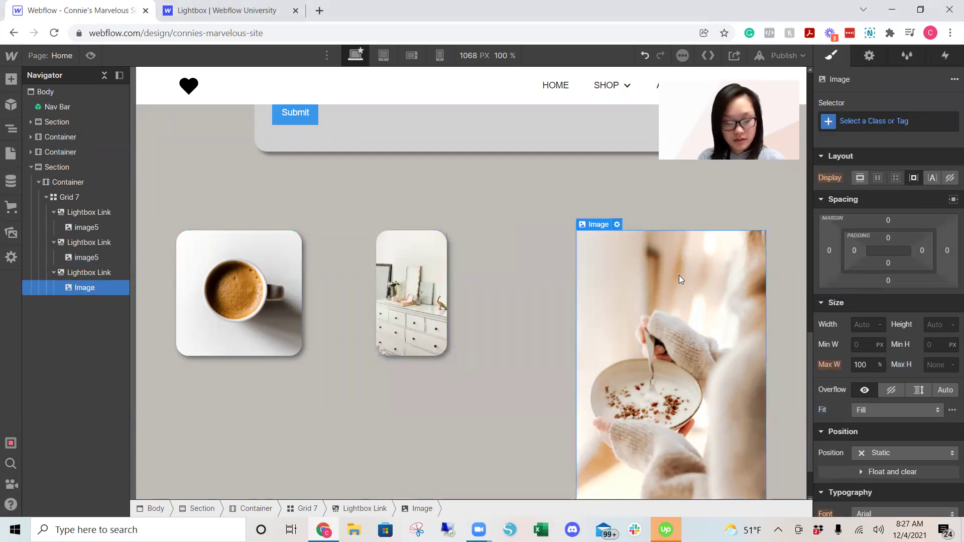
{"action": "key", "text": "a"}
{"action": "key", "text": "g"}
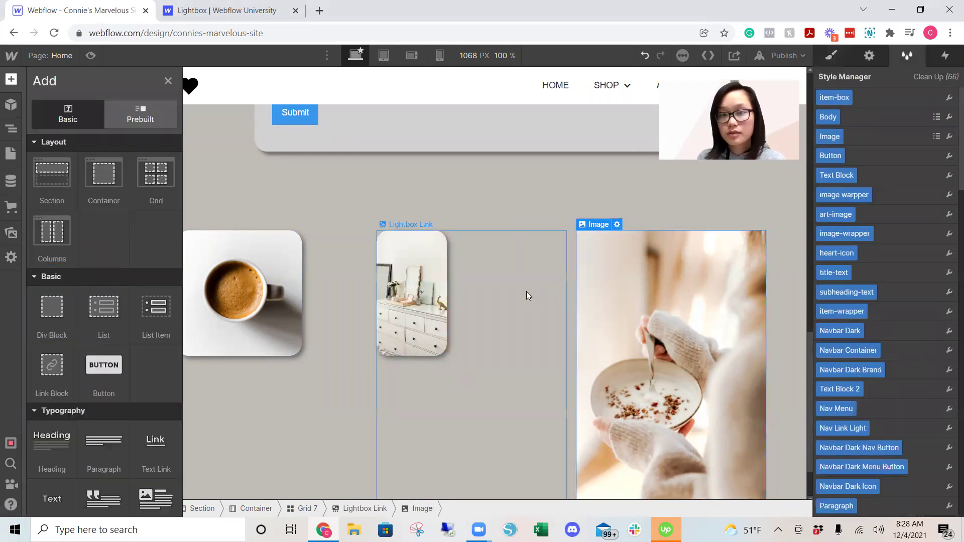
{"action": "key", "text": "z"}
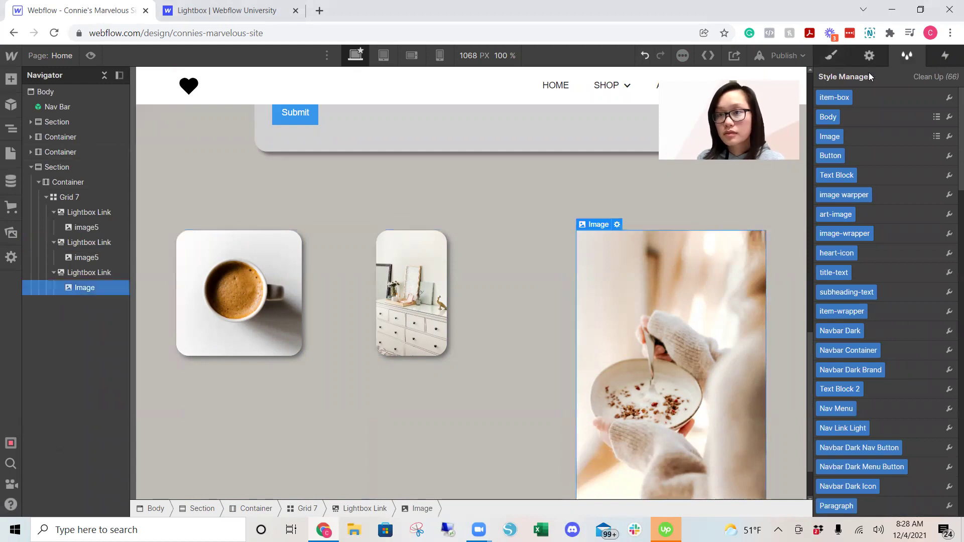
{"action": "left_click", "coordinate": [833, 56]}
{"action": "left_click", "coordinate": [874, 121]}
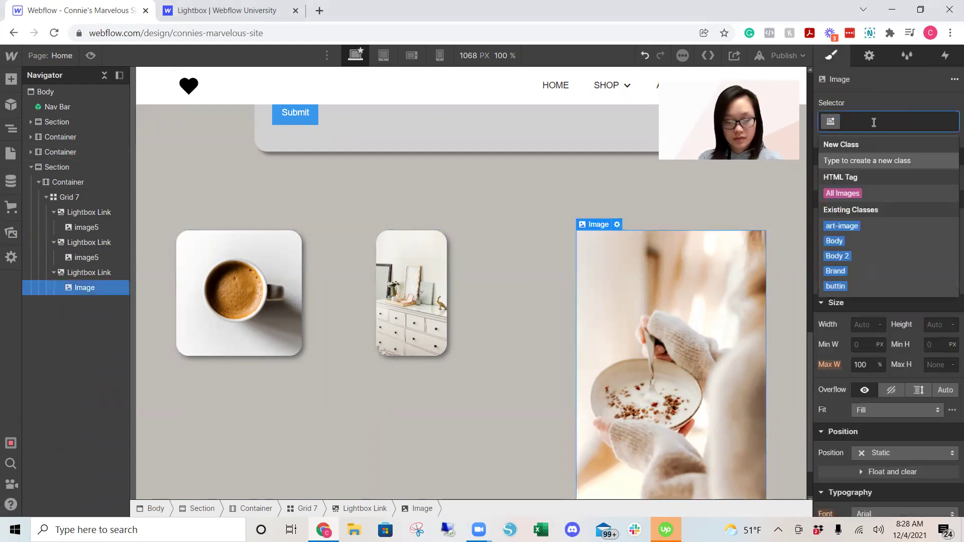
{"action": "type", "text": "image5"}
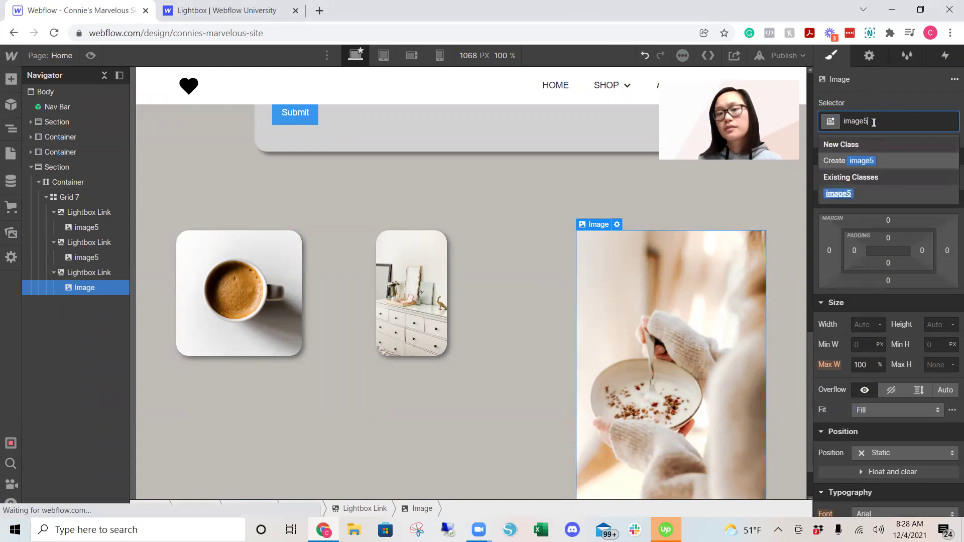
{"action": "key", "text": "Return"}
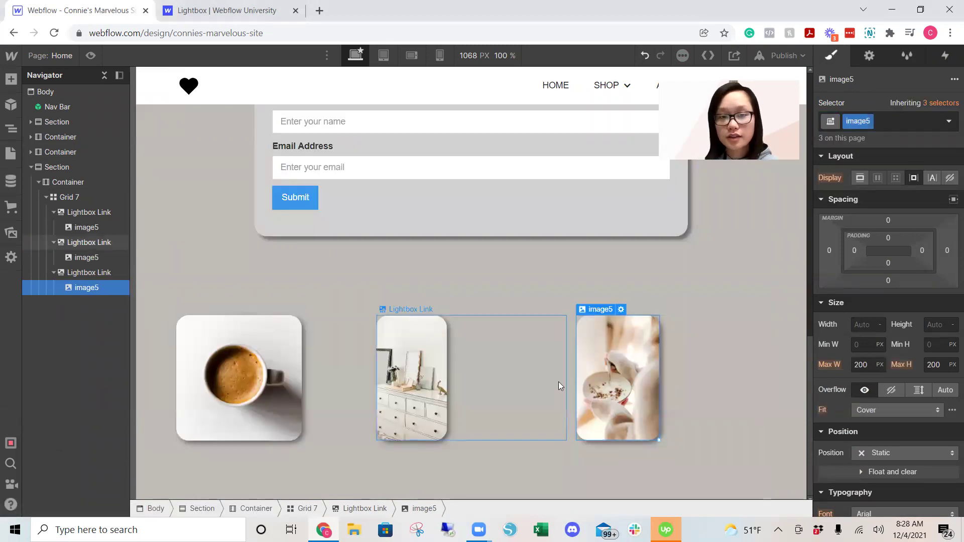
Widen the dresser and bowl thumbnails into squares that match the size of the coffee cup thumbnail
{"action": "left_click", "coordinate": [429, 396]}
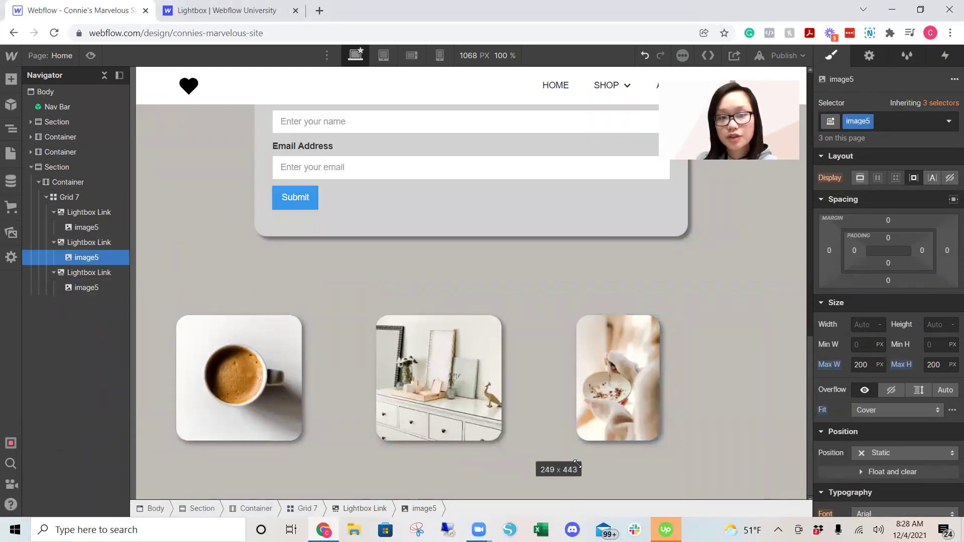
{"action": "left_click", "coordinate": [655, 422]}
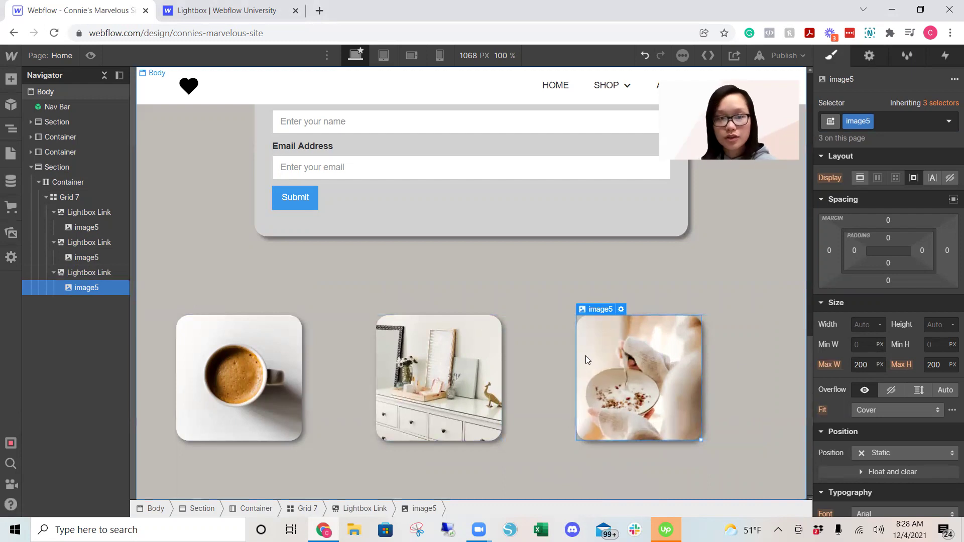
Set the vertical distribution of the grid holding the three lightboxes to center
{"action": "left_click", "coordinate": [78, 196]}
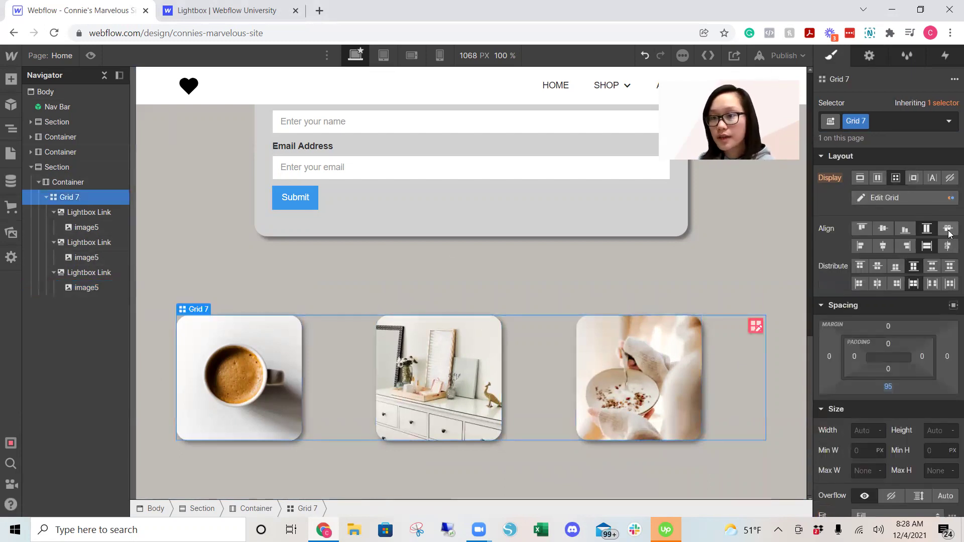
{"action": "left_click", "coordinate": [877, 266]}
{"action": "scroll", "coordinate": [624, 355], "scroll_direction": "up", "scroll_amount": 2}
{"action": "scroll", "coordinate": [625, 354], "scroll_direction": "down", "scroll_amount": 2}
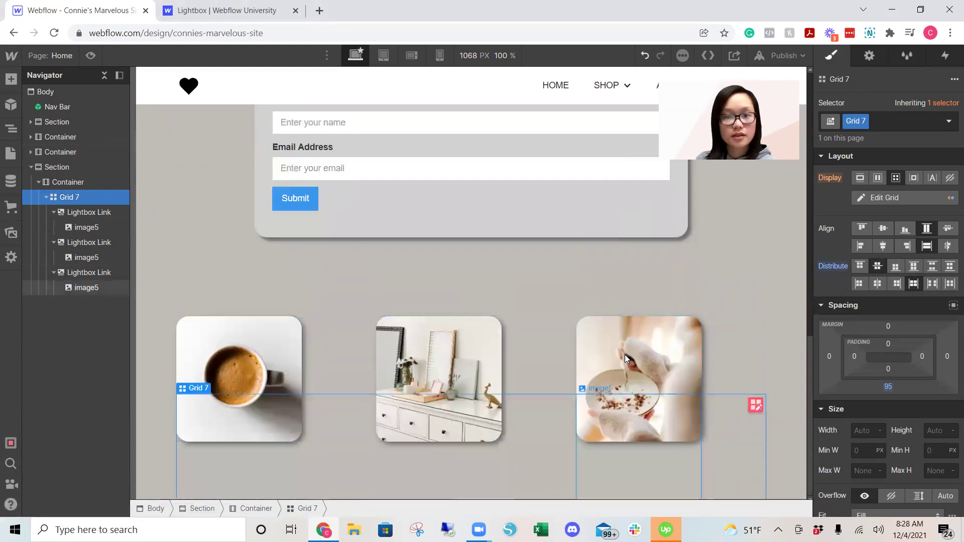
{"action": "left_click", "coordinate": [725, 472]}
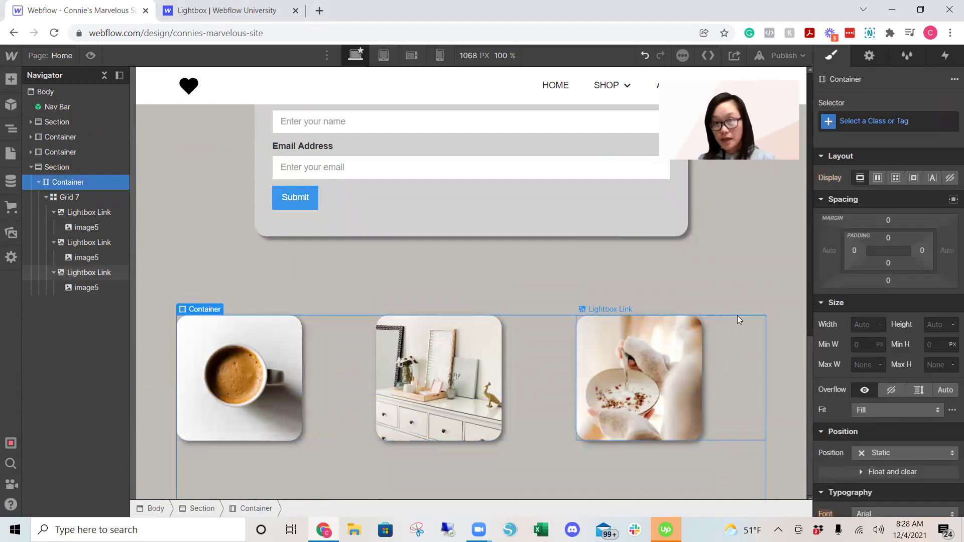
Add the coffee cup photo with the caption "hi" as the first lightbox's media and set its group name to group3
{"action": "left_click", "coordinate": [224, 369]}
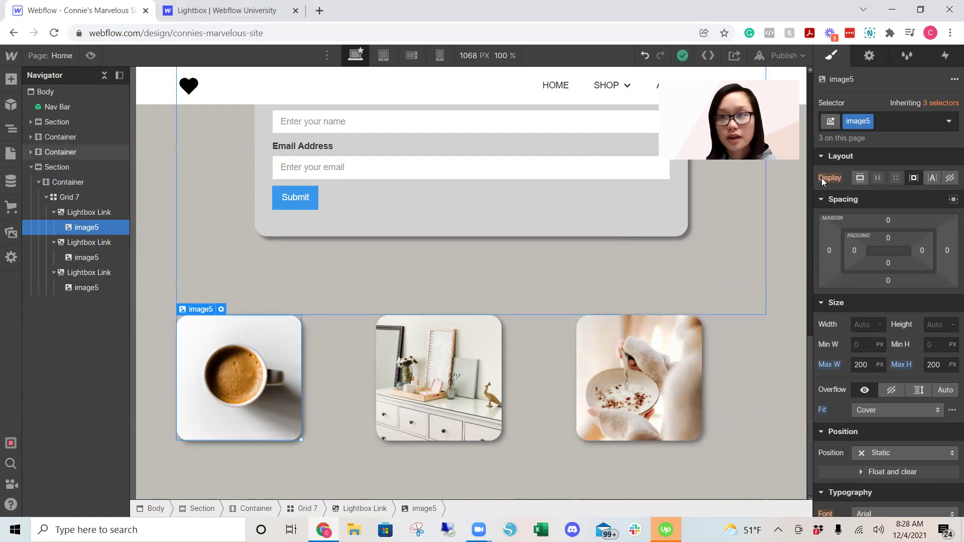
{"action": "left_click", "coordinate": [868, 58]}
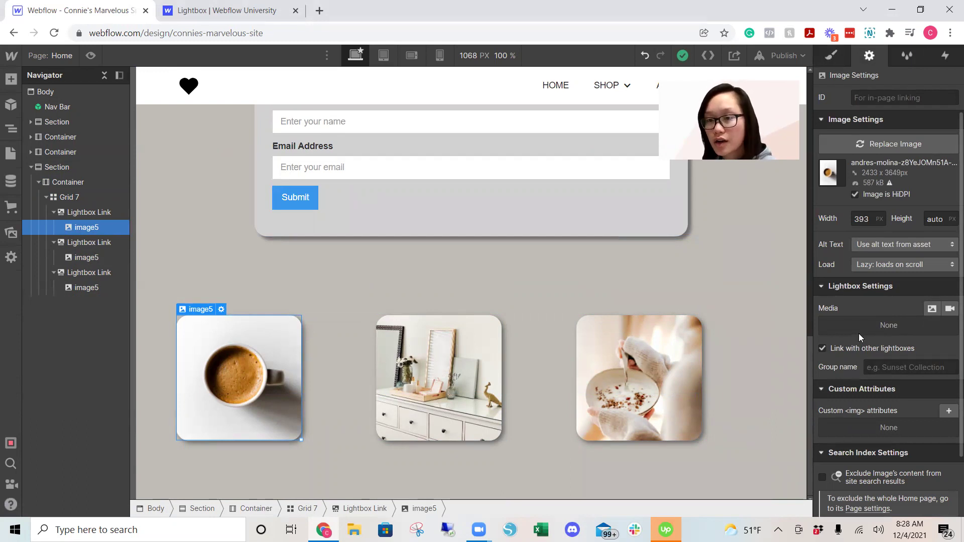
{"action": "left_click", "coordinate": [931, 308]}
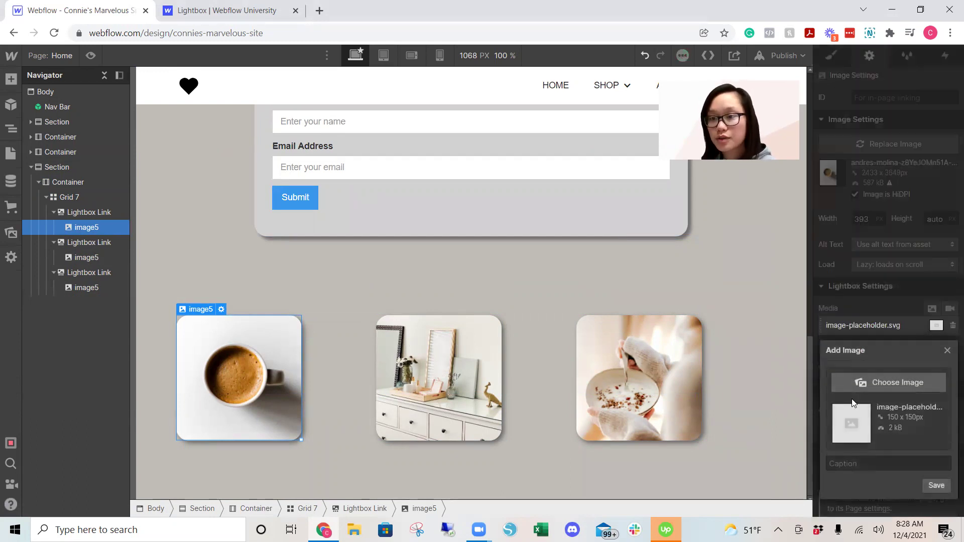
{"action": "left_click", "coordinate": [882, 382]}
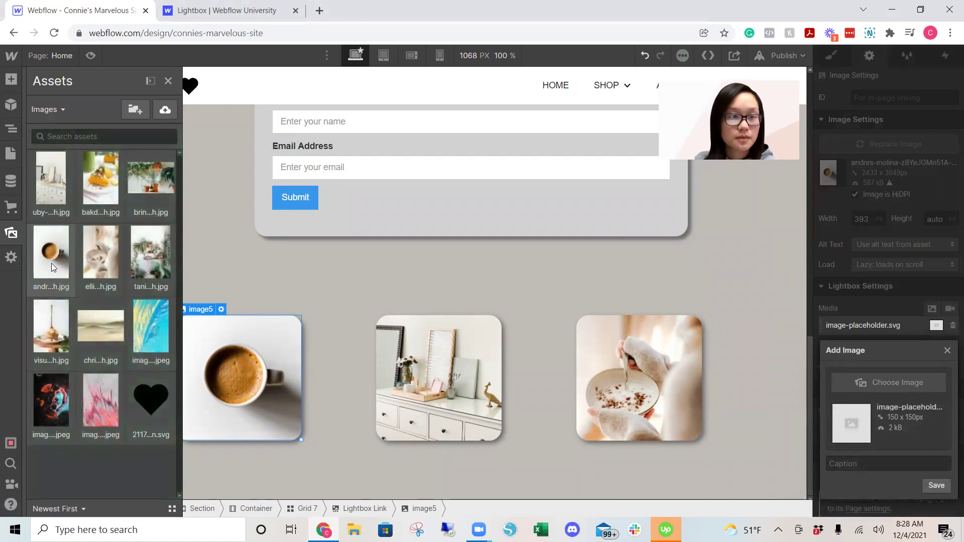
{"action": "left_click", "coordinate": [51, 263]}
{"action": "left_click", "coordinate": [920, 466]}
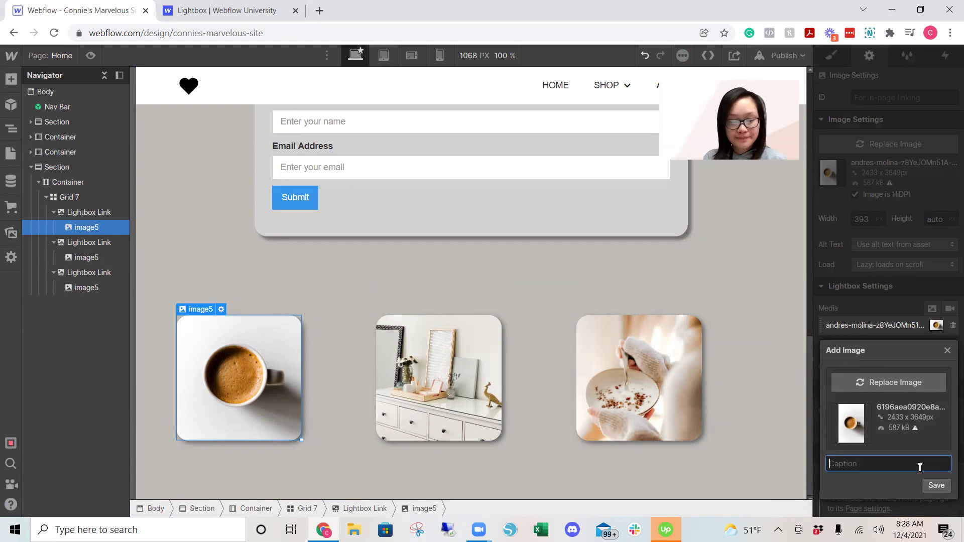
{"action": "type", "text": "hi"}
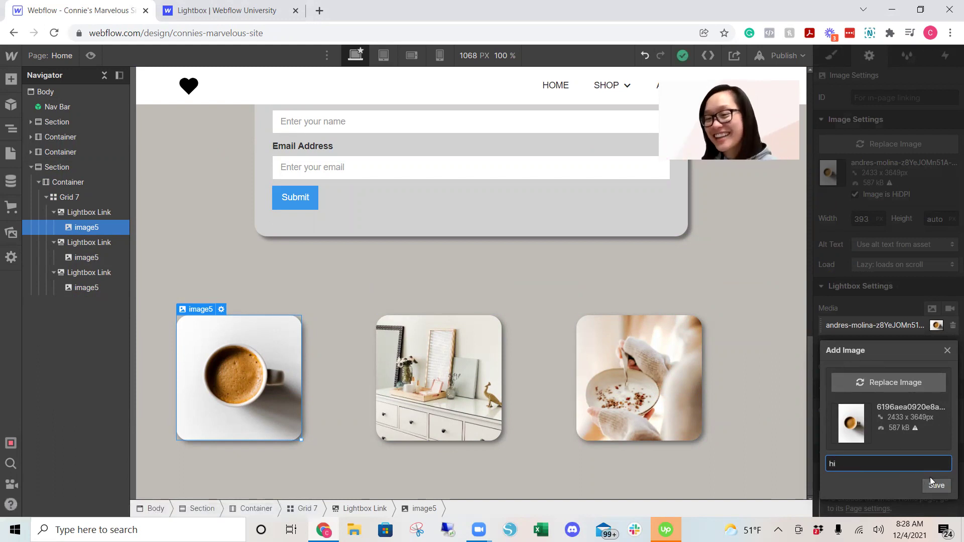
{"action": "left_click", "coordinate": [931, 489]}
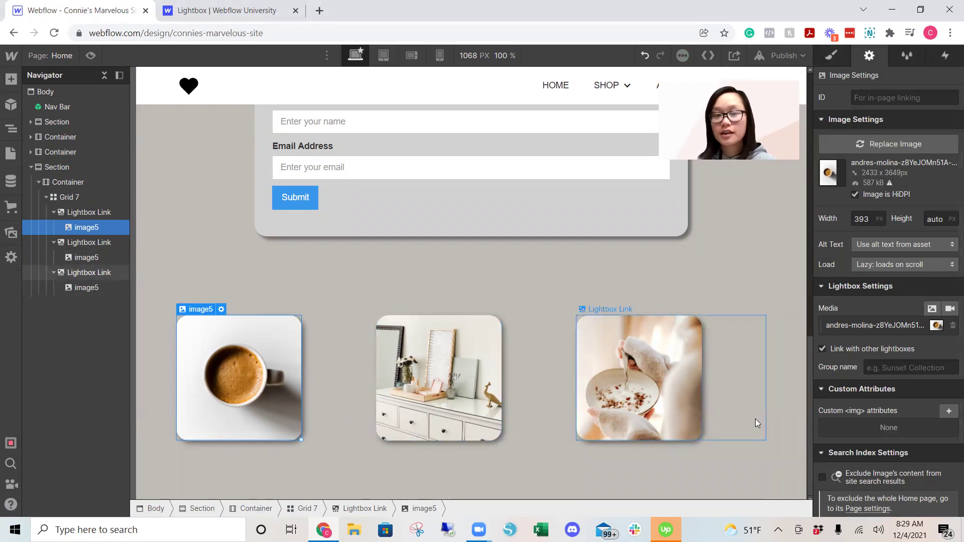
{"action": "left_click", "coordinate": [904, 368]}
{"action": "type", "text": "group3"}
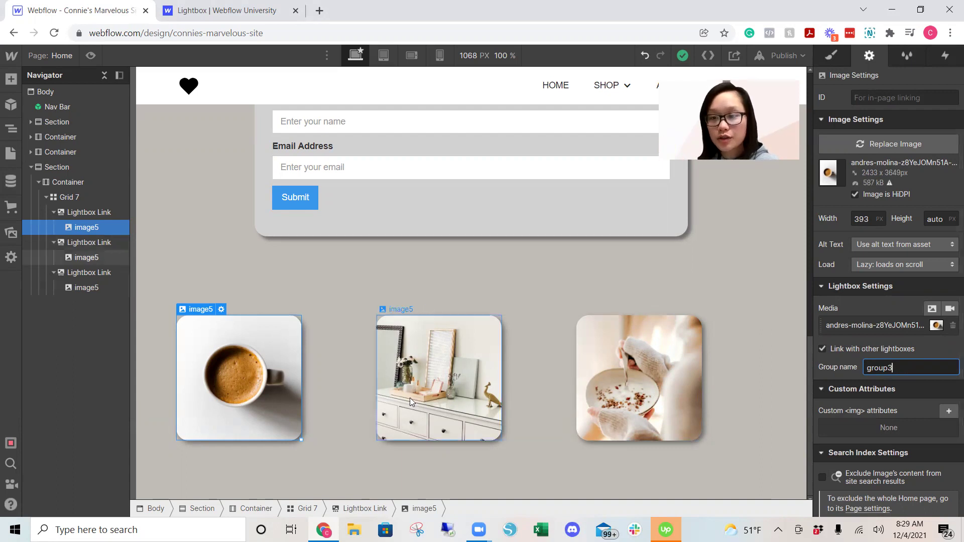
Add the white dresser photo captioned "hii" as the second lightbox's media and set its group name to group3
{"action": "left_click", "coordinate": [435, 377]}
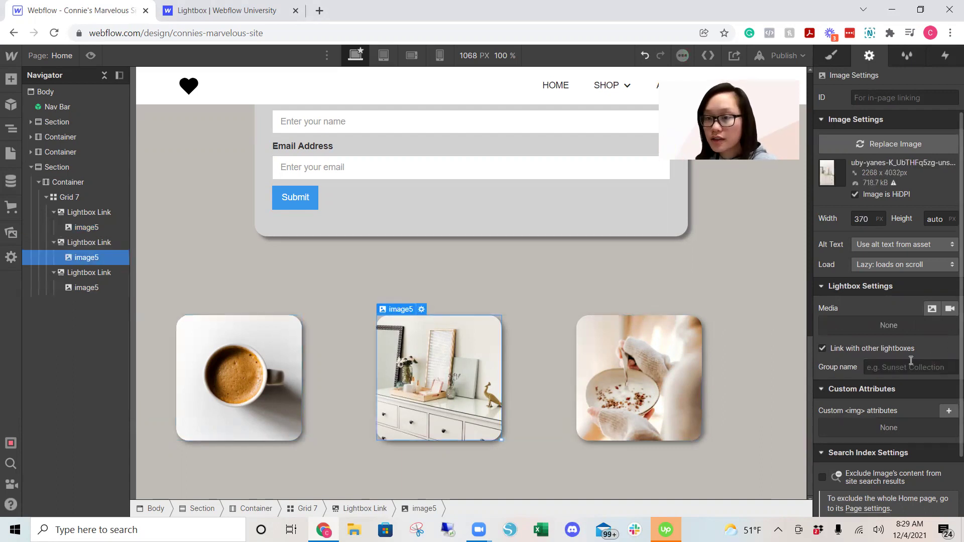
{"action": "left_click", "coordinate": [933, 308]}
{"action": "left_click", "coordinate": [898, 381]}
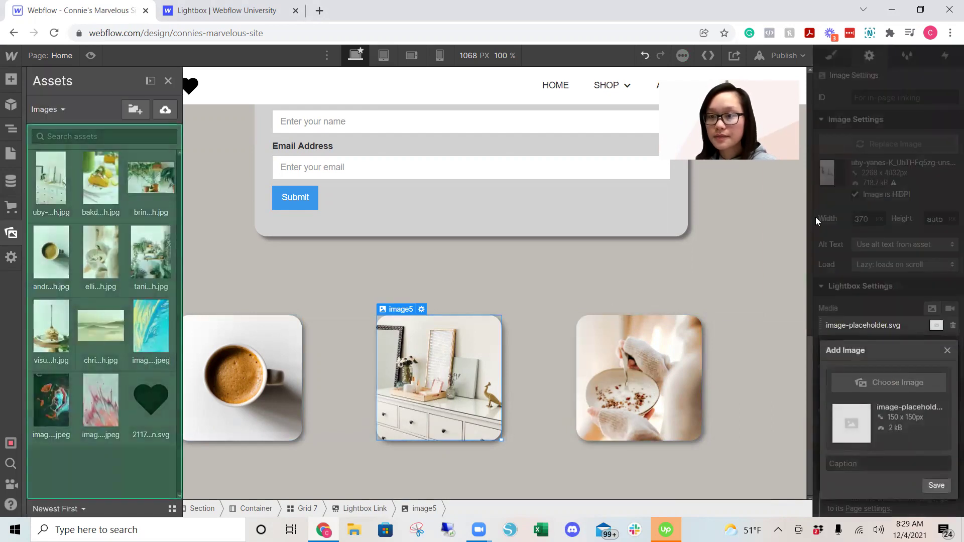
{"action": "left_click", "coordinate": [55, 182]}
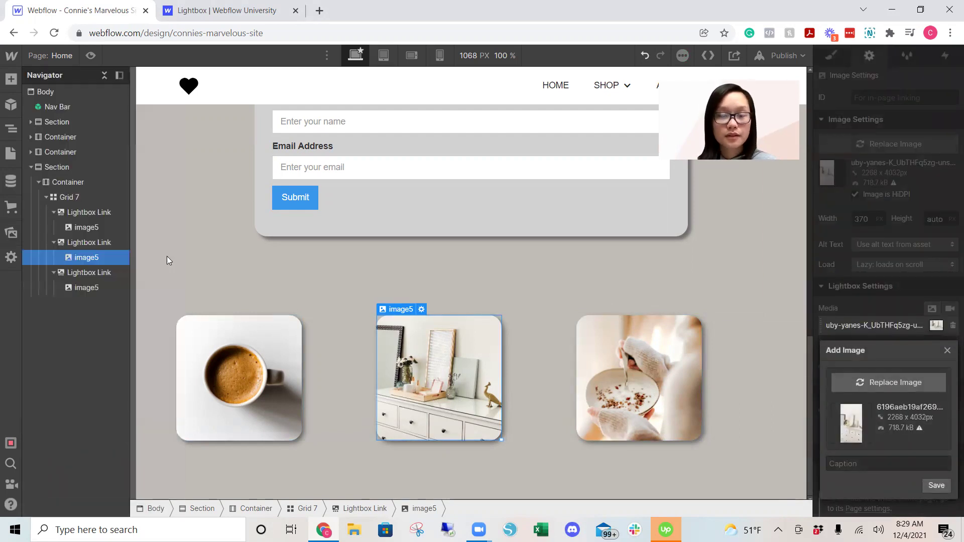
{"action": "left_click", "coordinate": [889, 459]}
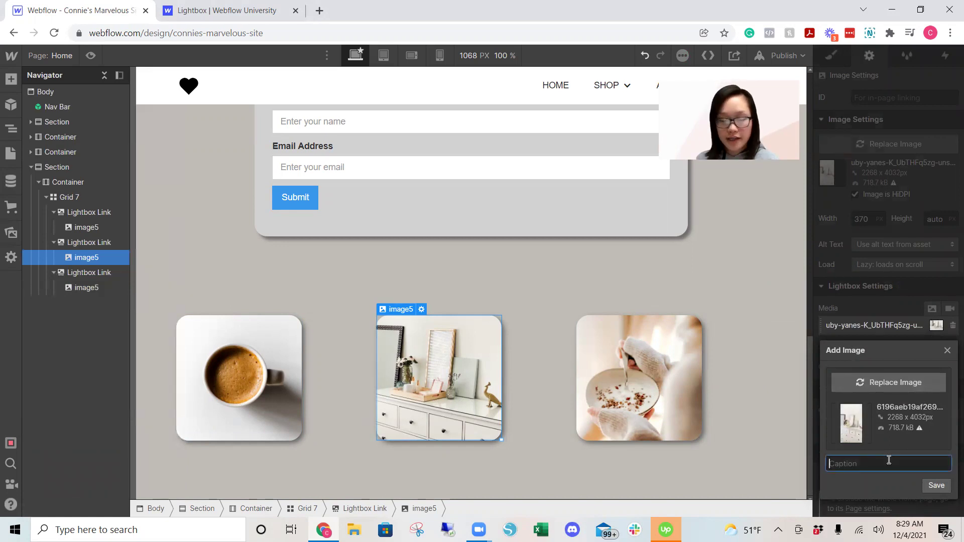
{"action": "type", "text": "hii"}
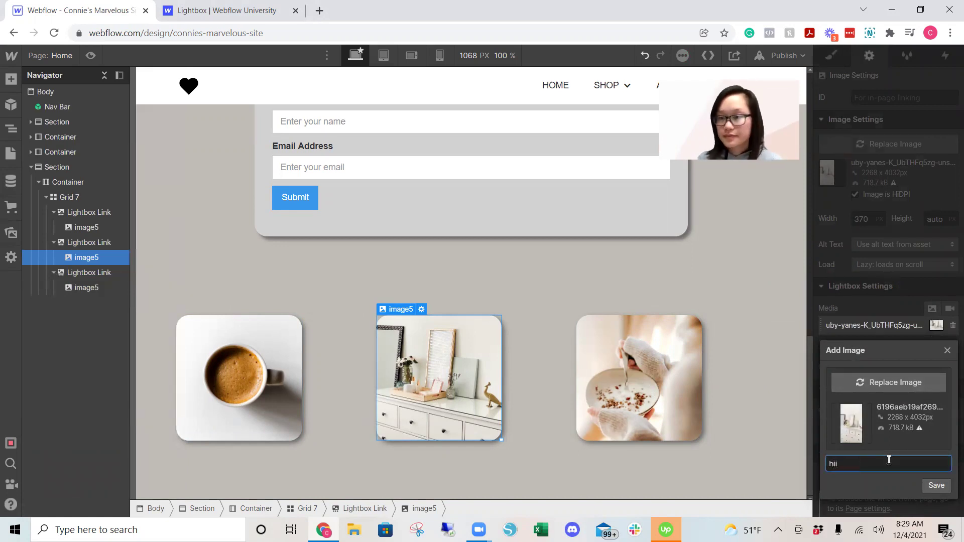
{"action": "left_click", "coordinate": [936, 485]}
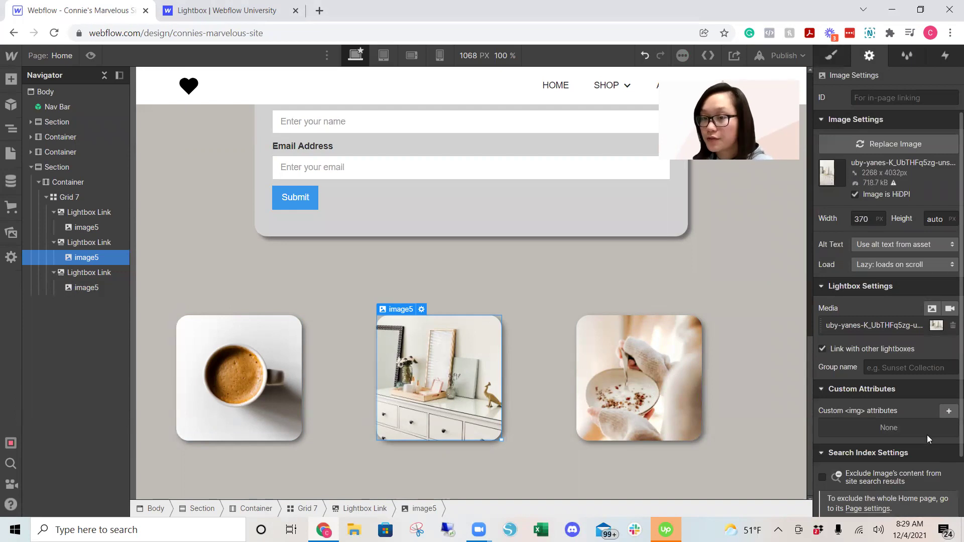
{"action": "left_click", "coordinate": [901, 370]}
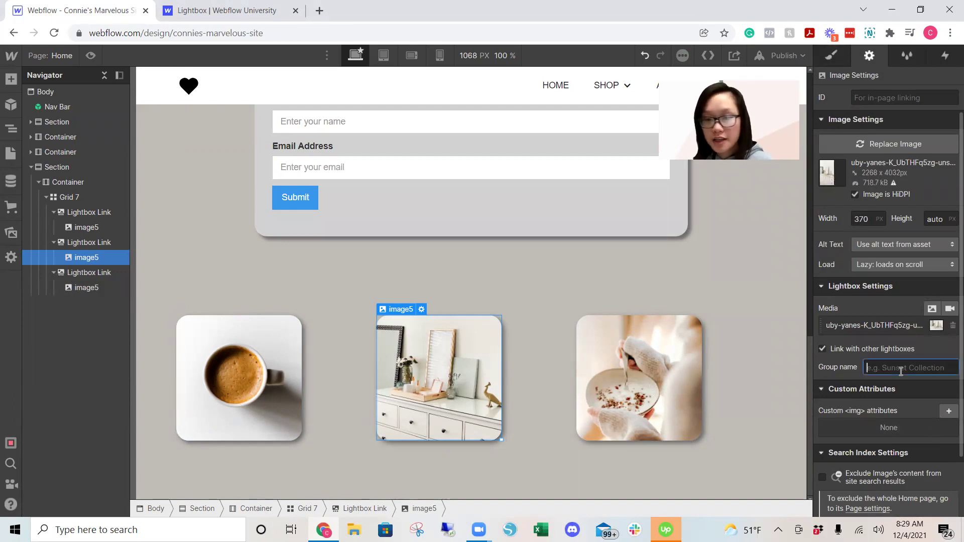
{"action": "type", "text": "group3"}
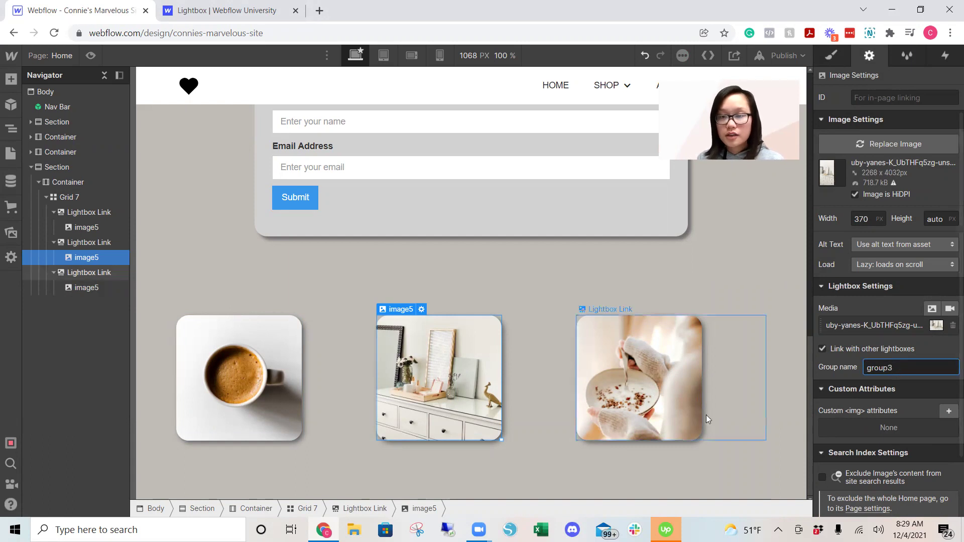
Add the photo of hands holding a bowl, captioned "heyyy", as the third lightbox's media and set its group name to group4
{"action": "left_click", "coordinate": [643, 383]}
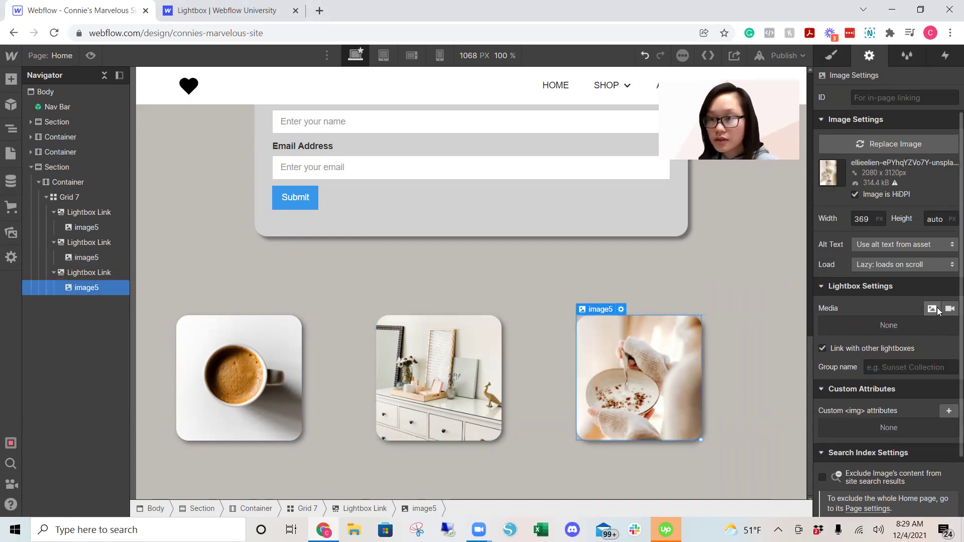
{"action": "left_click", "coordinate": [431, 416]}
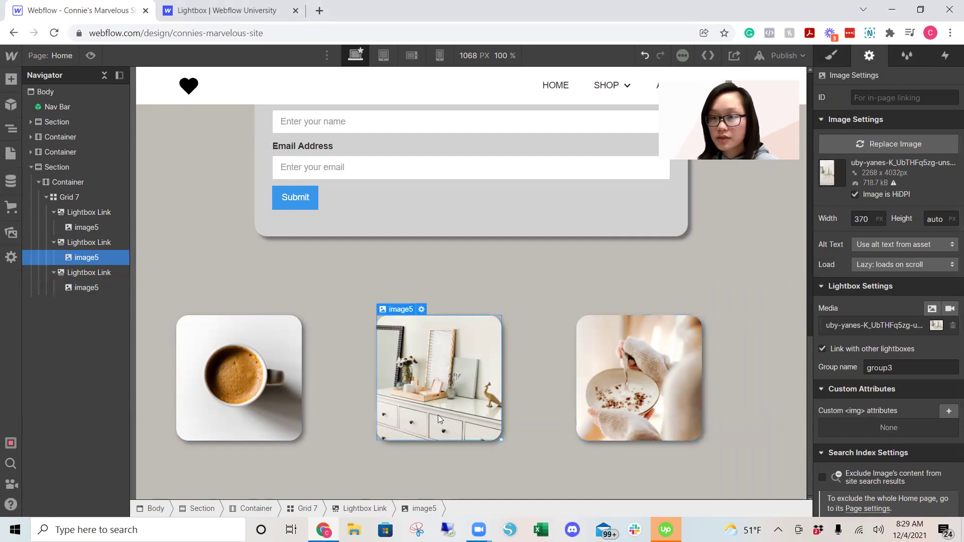
{"action": "left_click", "coordinate": [671, 374]}
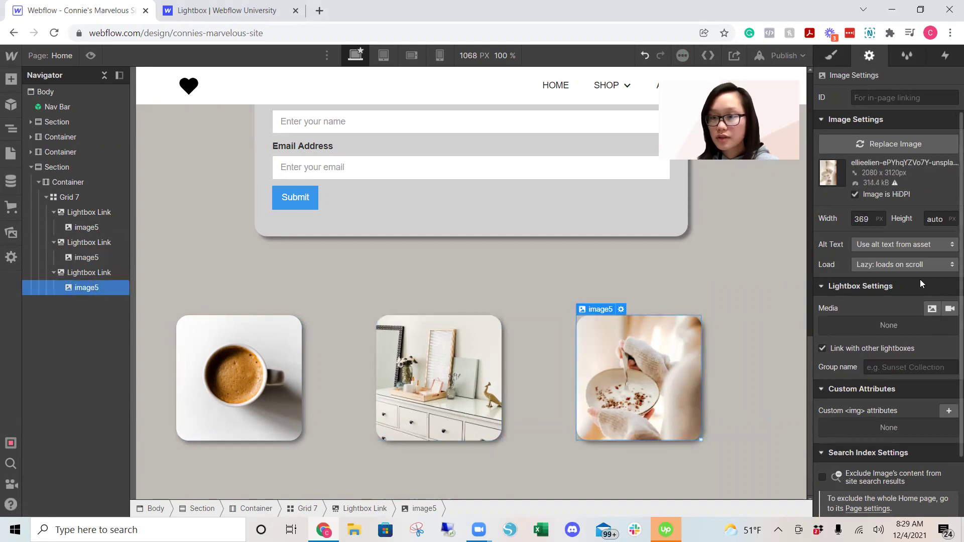
{"action": "left_click", "coordinate": [930, 308]}
{"action": "left_click", "coordinate": [899, 381]}
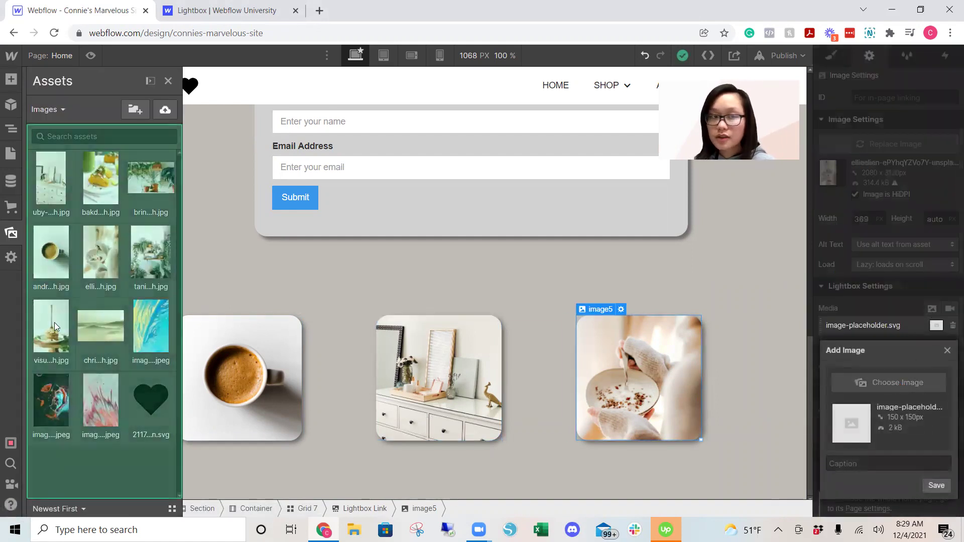
{"action": "left_click", "coordinate": [99, 264]}
{"action": "left_click", "coordinate": [913, 464]}
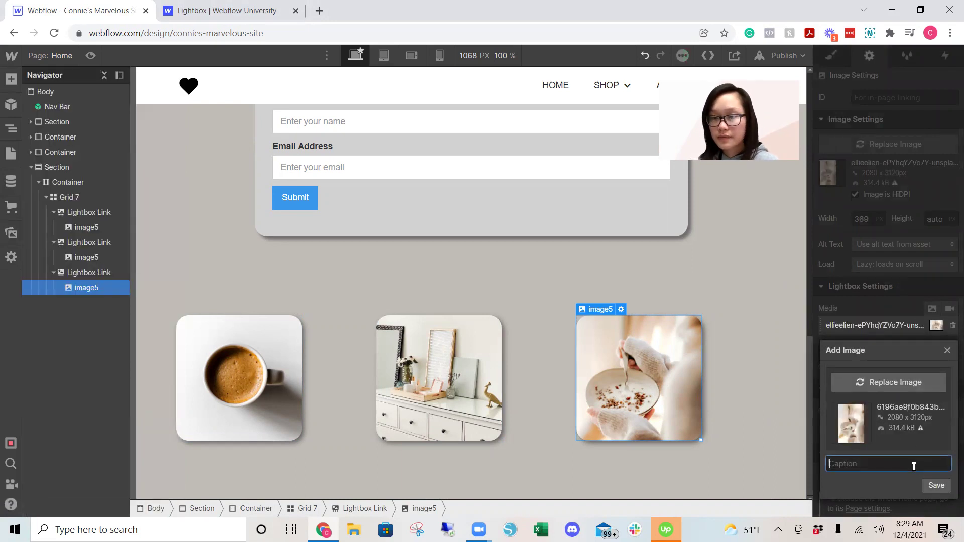
{"action": "type", "text": "heyyy"}
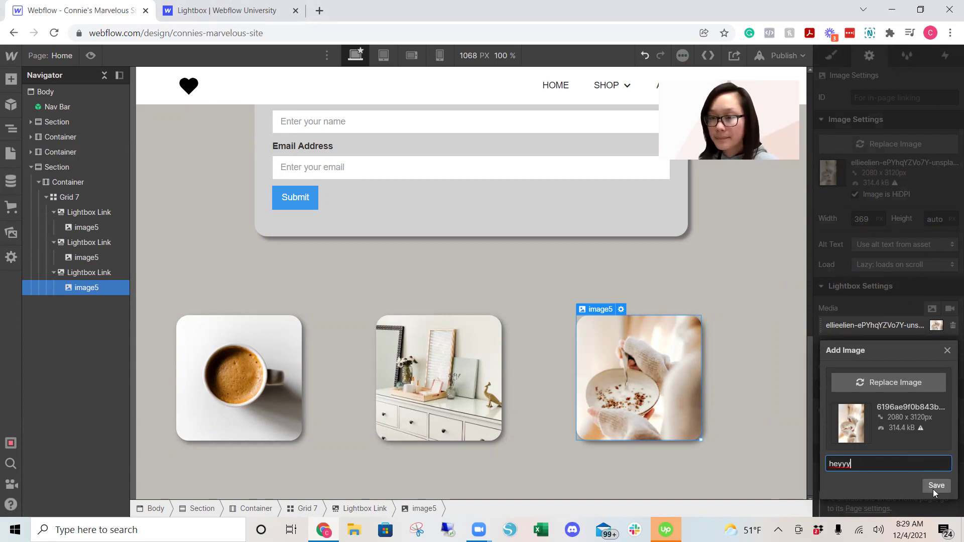
{"action": "left_click", "coordinate": [932, 487]}
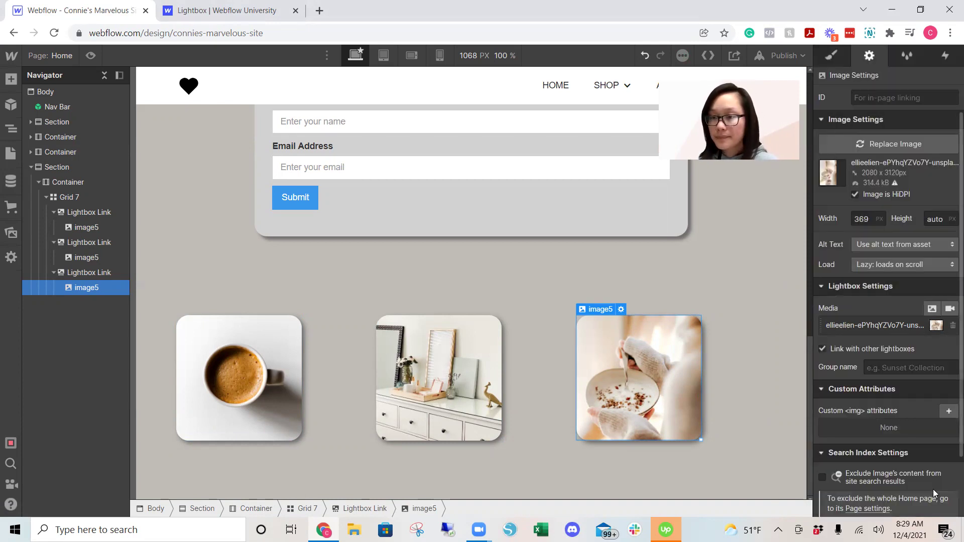
{"action": "left_click", "coordinate": [912, 366]}
{"action": "type", "text": "group4"}
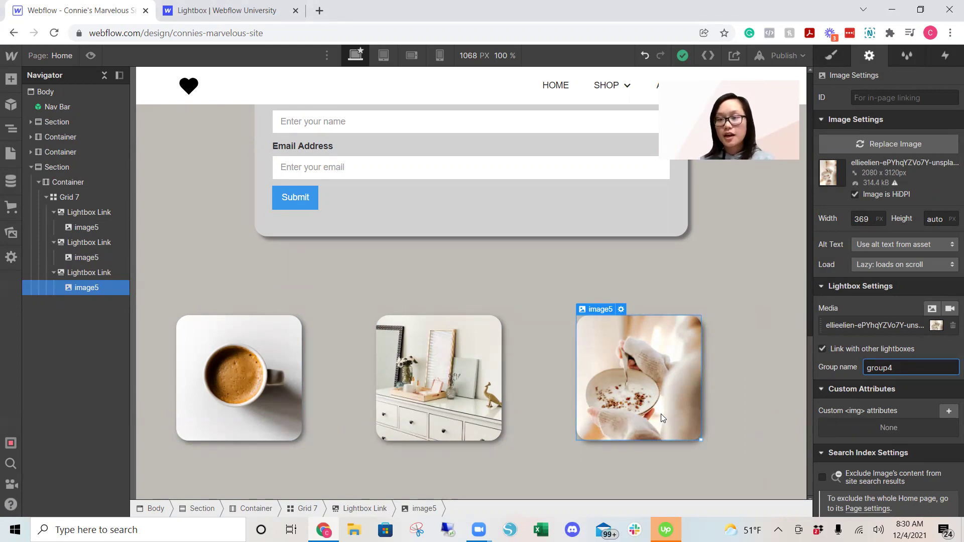
Preview the page and test the lightboxes, browsing the coffee cup's linked images and opening the bowl image separately
{"action": "left_click", "coordinate": [784, 366]}
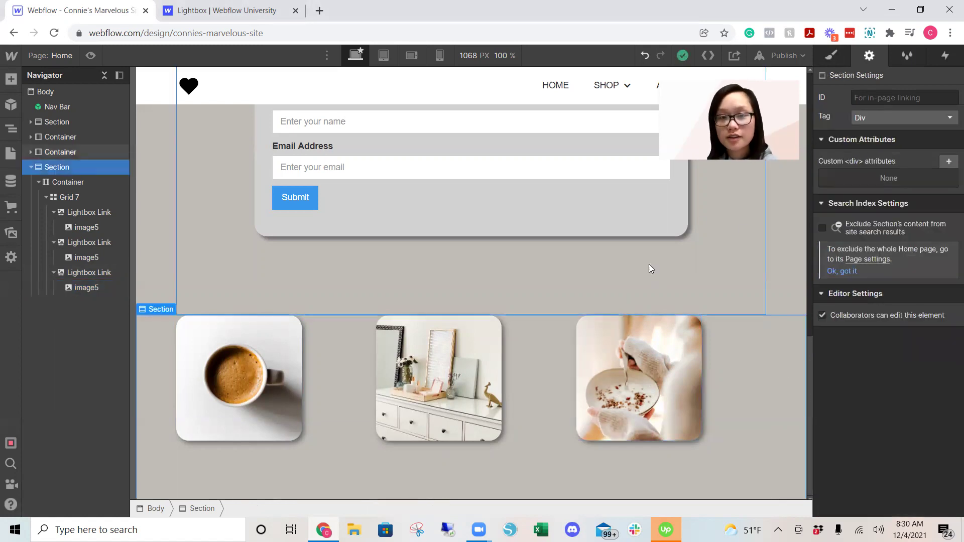
{"action": "left_click", "coordinate": [91, 57]}
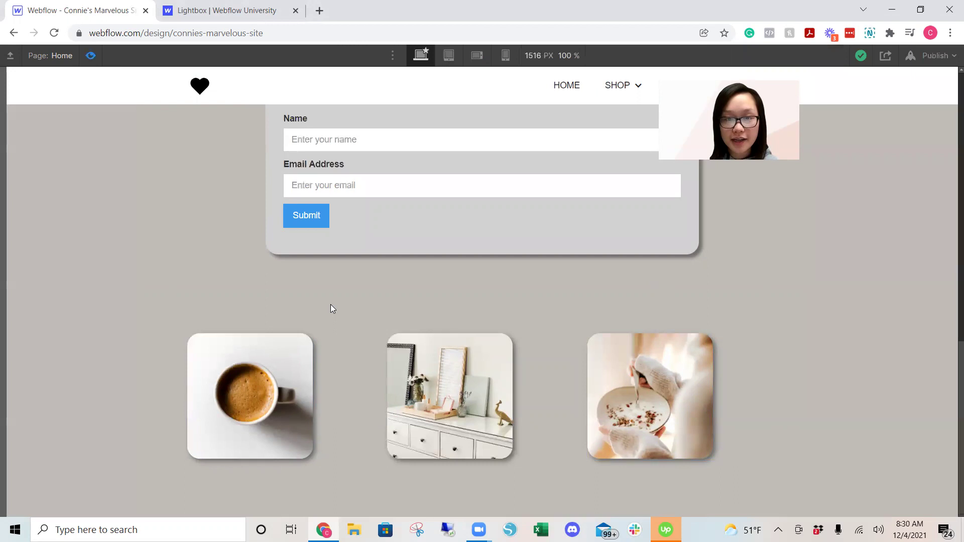
{"action": "left_click", "coordinate": [276, 382]}
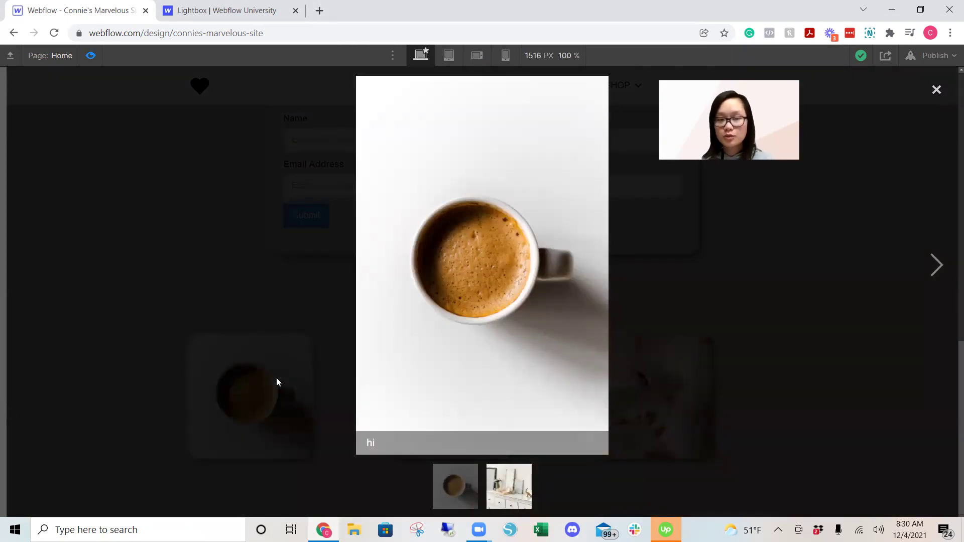
{"action": "left_click", "coordinate": [935, 265]}
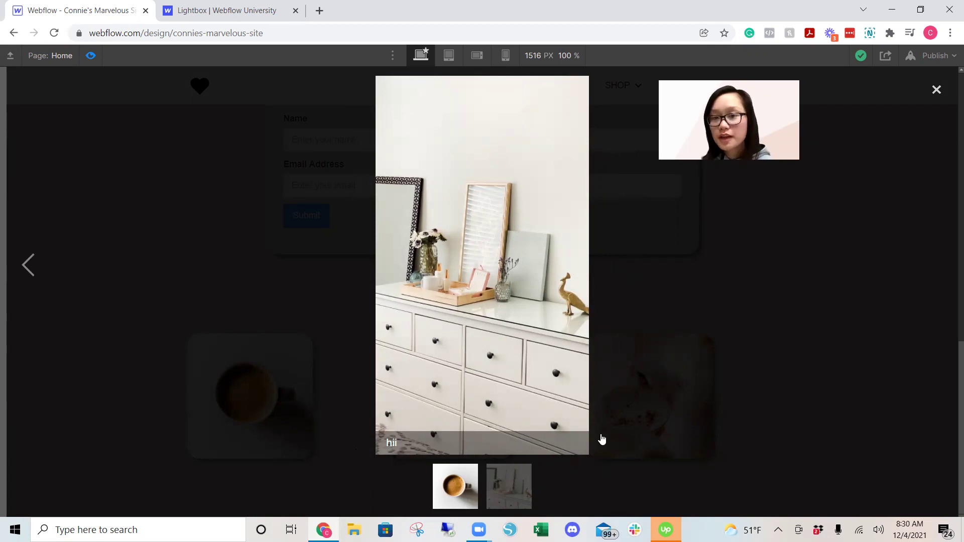
{"action": "left_click", "coordinate": [55, 264]}
{"action": "left_click", "coordinate": [943, 100]}
{"action": "left_click", "coordinate": [669, 370]}
{"action": "left_click", "coordinate": [936, 90]}
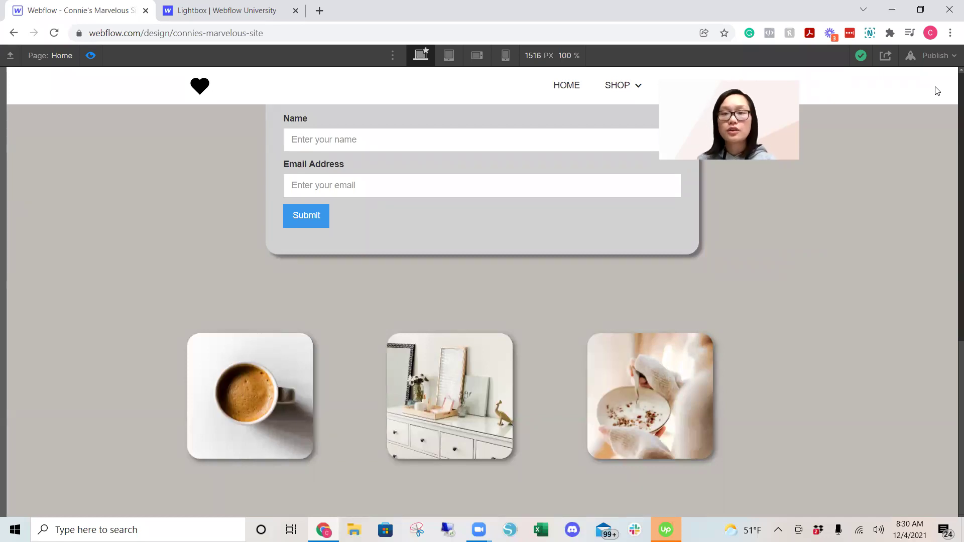
{"action": "left_click", "coordinate": [90, 56]}
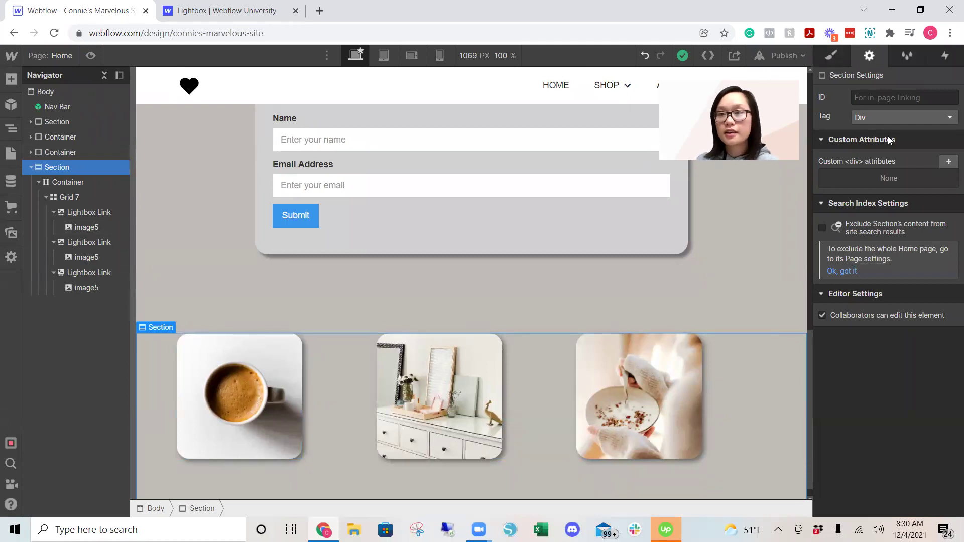
{"action": "left_click", "coordinate": [835, 58]}
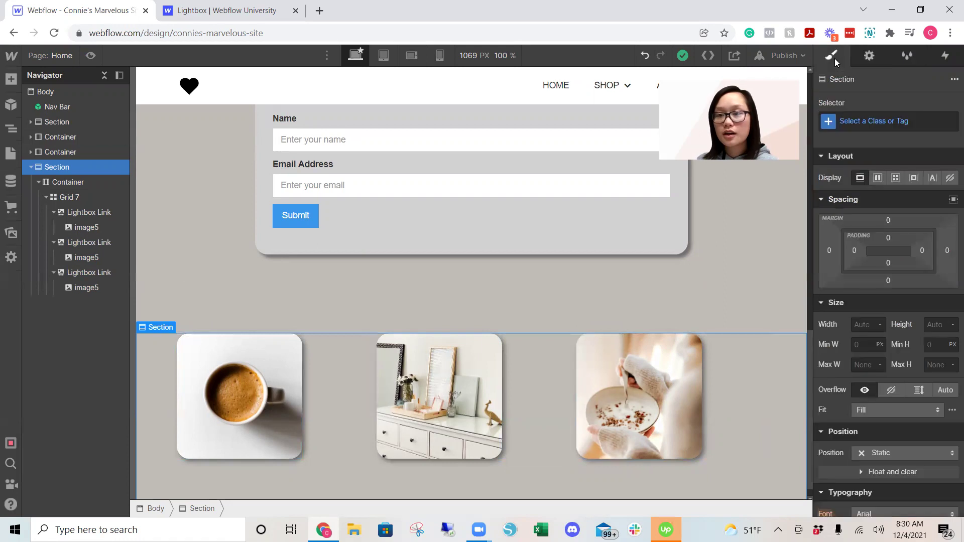
{"action": "scroll", "coordinate": [933, 349], "scroll_direction": "down", "scroll_amount": 5}
{"action": "left_click", "coordinate": [877, 61]}
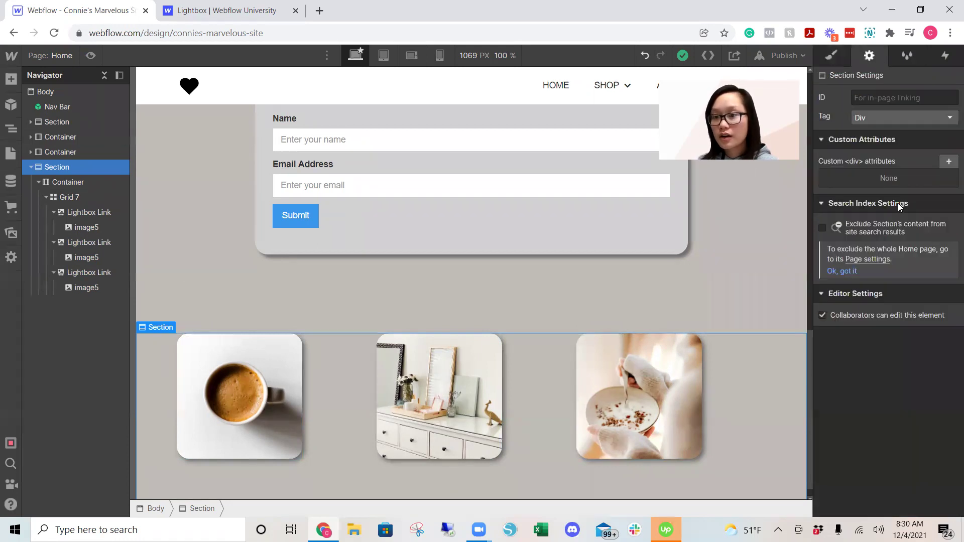
Remove the existing media from the coffee cup lightbox and add the bakd-raw food photo in its place
{"action": "left_click", "coordinate": [216, 423]}
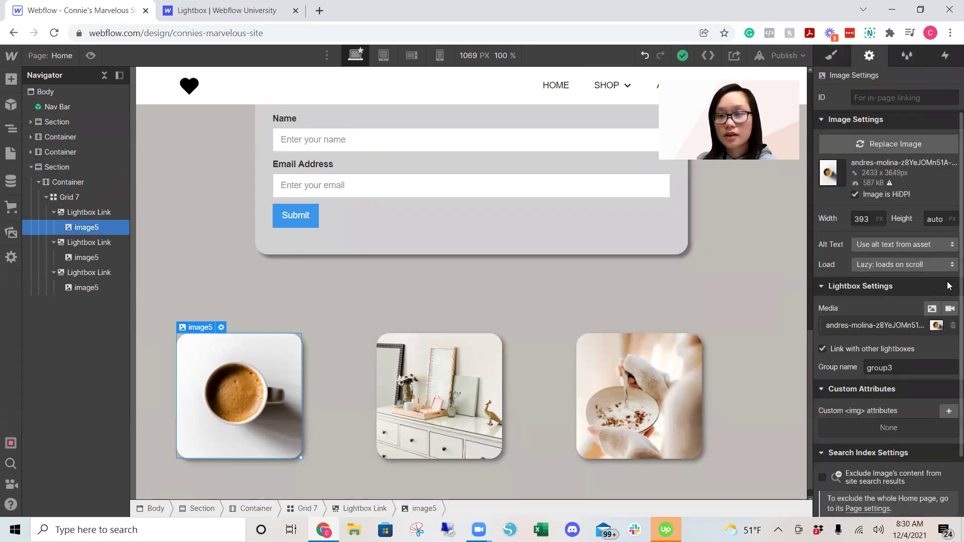
{"action": "scroll", "coordinate": [871, 330], "scroll_direction": "down", "scroll_amount": 1}
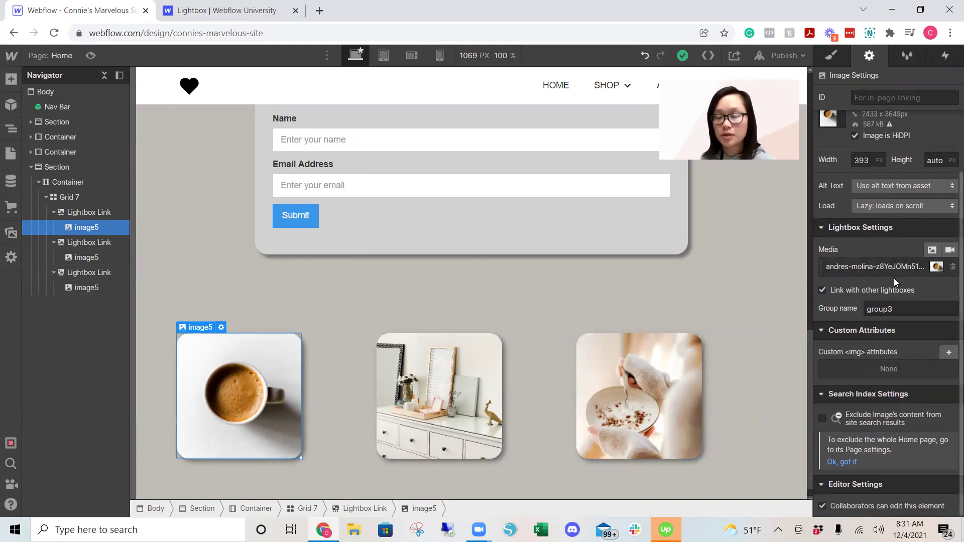
{"action": "left_click", "coordinate": [953, 267]}
{"action": "left_click", "coordinate": [932, 251]}
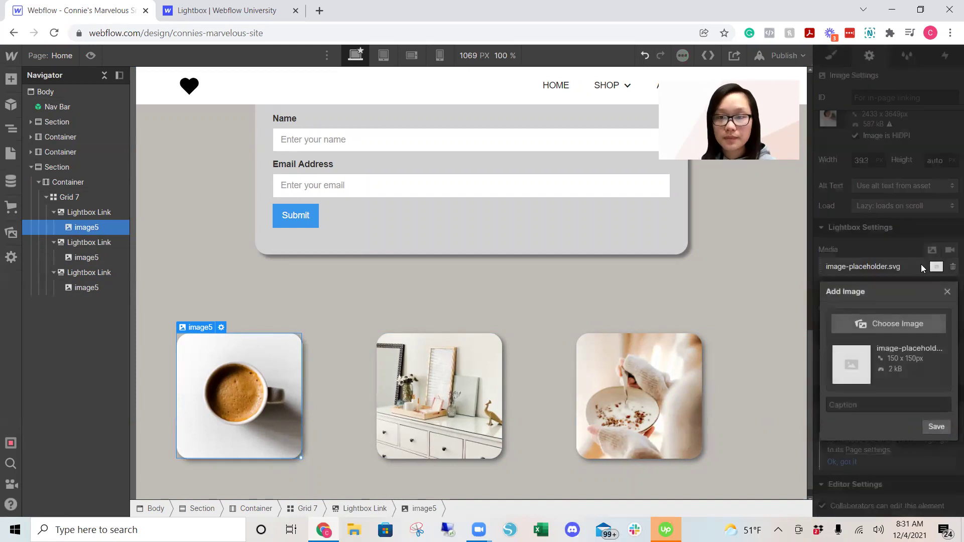
{"action": "left_click", "coordinate": [877, 321]}
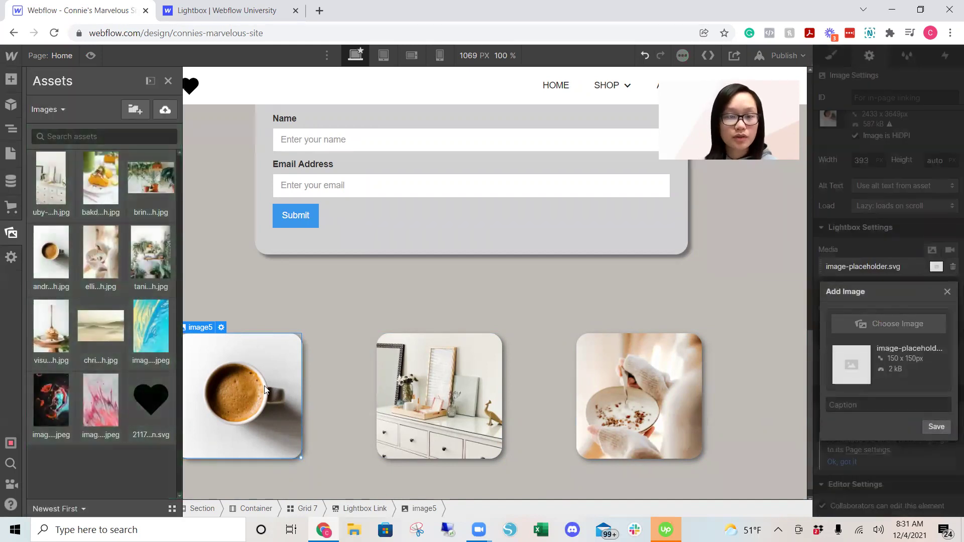
{"action": "left_click", "coordinate": [94, 177]}
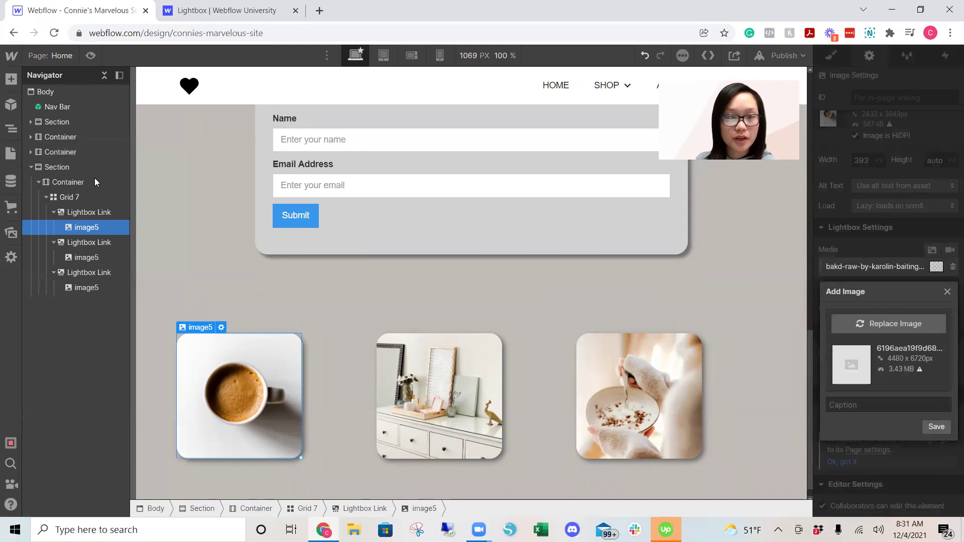
{"action": "left_click", "coordinate": [935, 426]}
Add the photo of plants on wall shelves as another media image for the coffee cup lightbox
{"action": "left_click", "coordinate": [935, 251]}
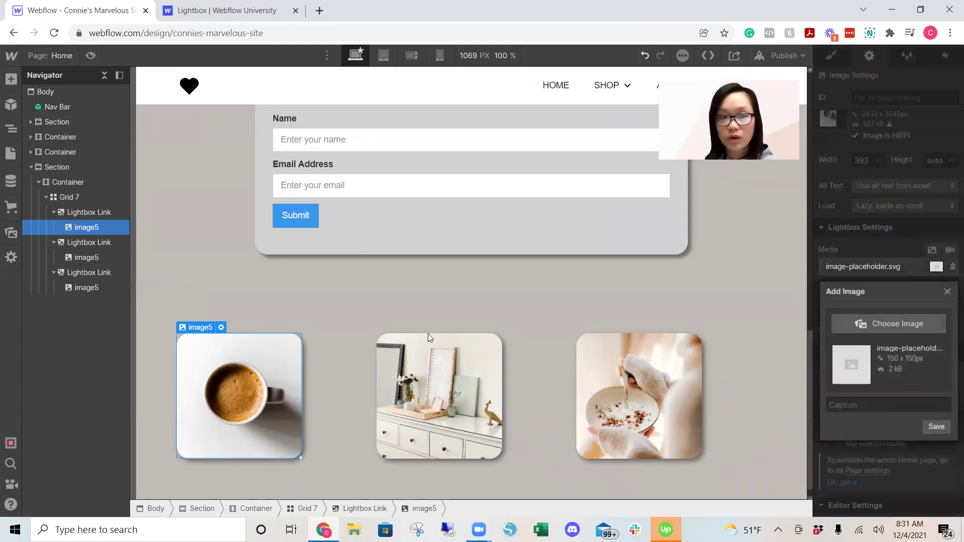
{"action": "left_click", "coordinate": [888, 324]}
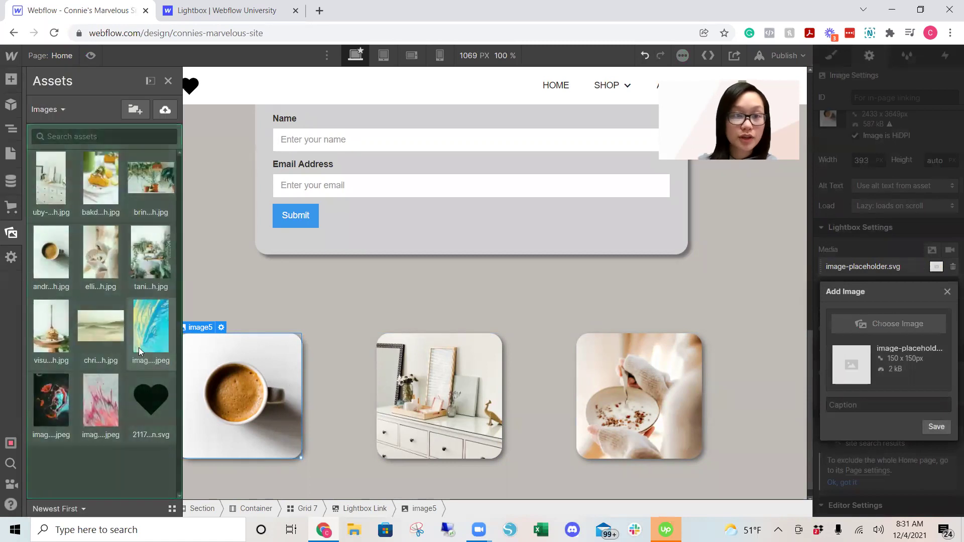
{"action": "left_click", "coordinate": [158, 252]}
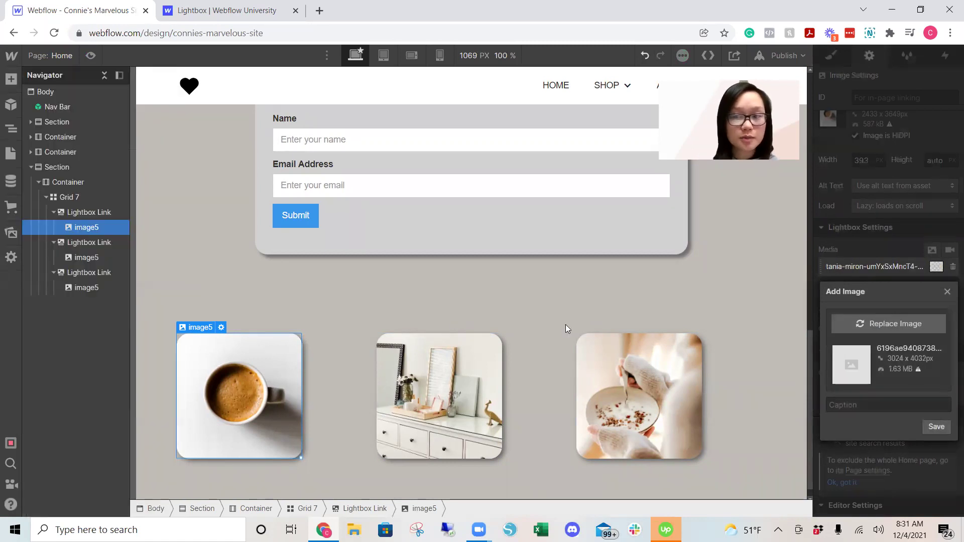
{"action": "left_click", "coordinate": [930, 426]}
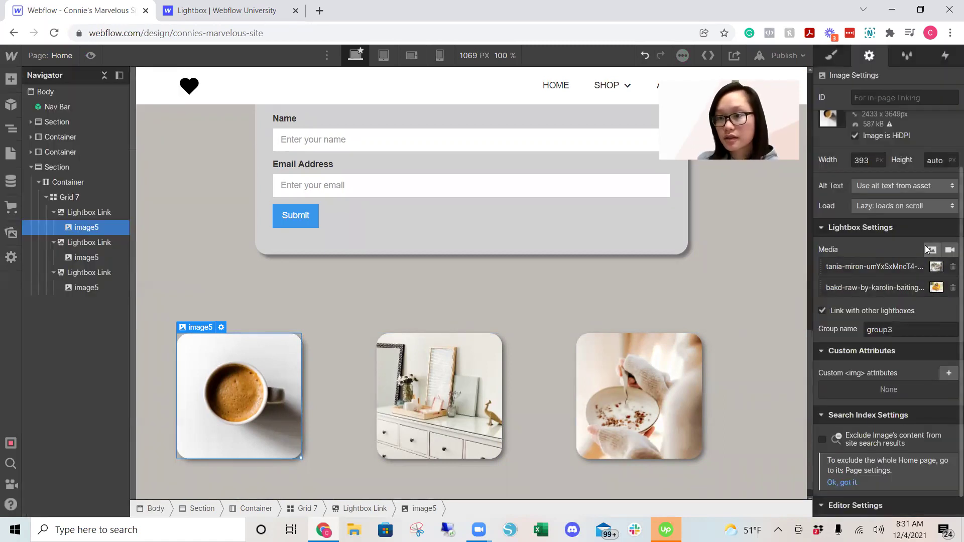
Add the banana pancake stack photo to the coffee cup lightbox's media
{"action": "left_click", "coordinate": [931, 249]}
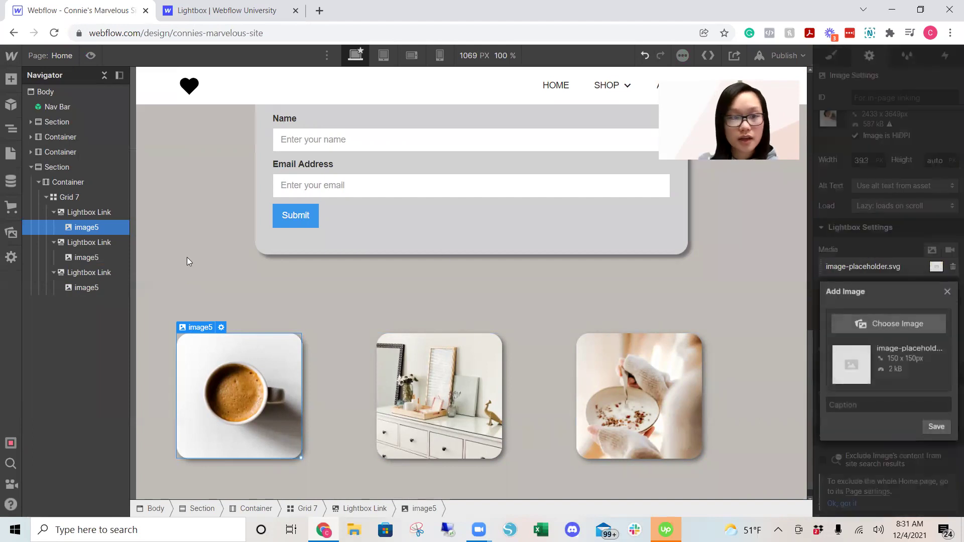
{"action": "left_click", "coordinate": [905, 327]}
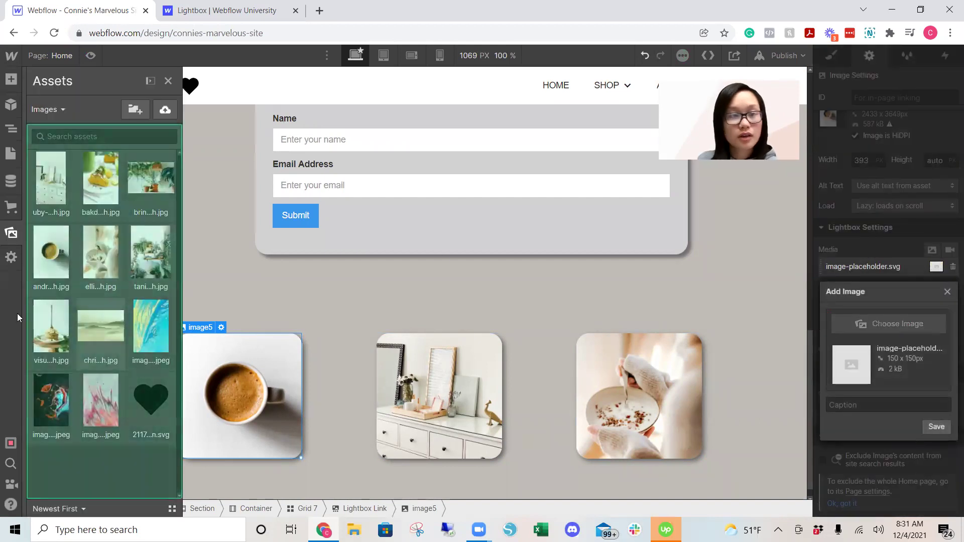
{"action": "left_click", "coordinate": [54, 339]}
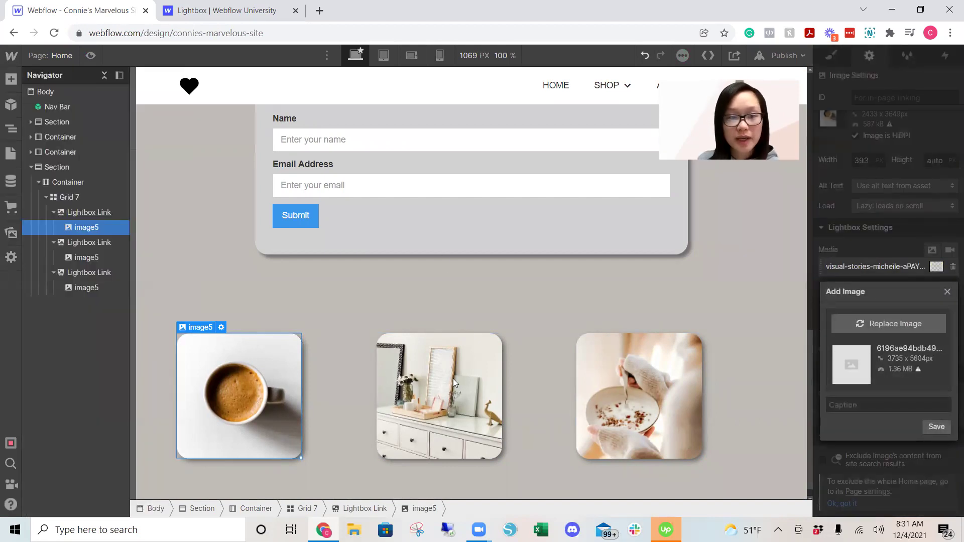
{"action": "left_click", "coordinate": [935, 427]}
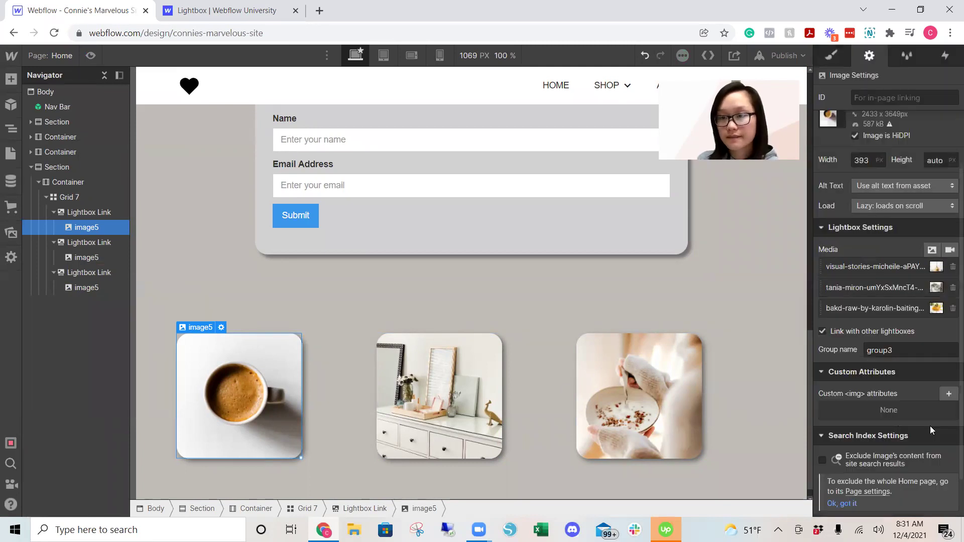
Preview the page, browse forward and back through the coffee cup lightbox's images, and return to the designer
{"action": "left_click", "coordinate": [91, 55]}
{"action": "left_click", "coordinate": [273, 400]}
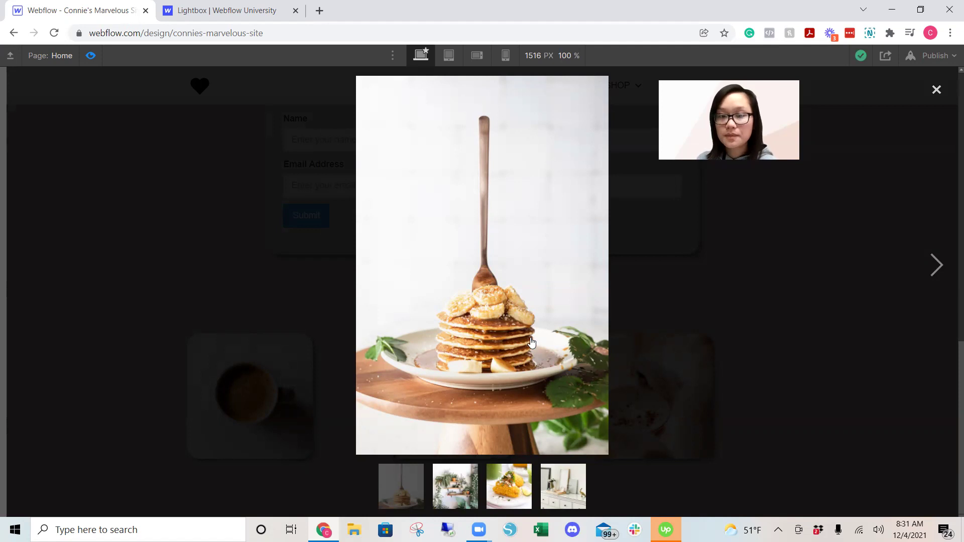
{"action": "left_click", "coordinate": [935, 269]}
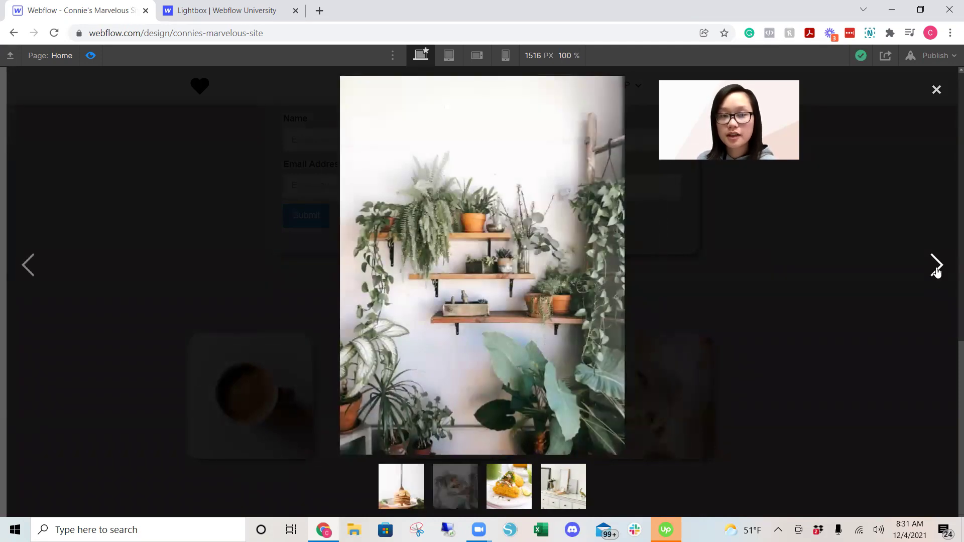
{"action": "left_click", "coordinate": [936, 269]}
{"action": "left_click", "coordinate": [936, 270]}
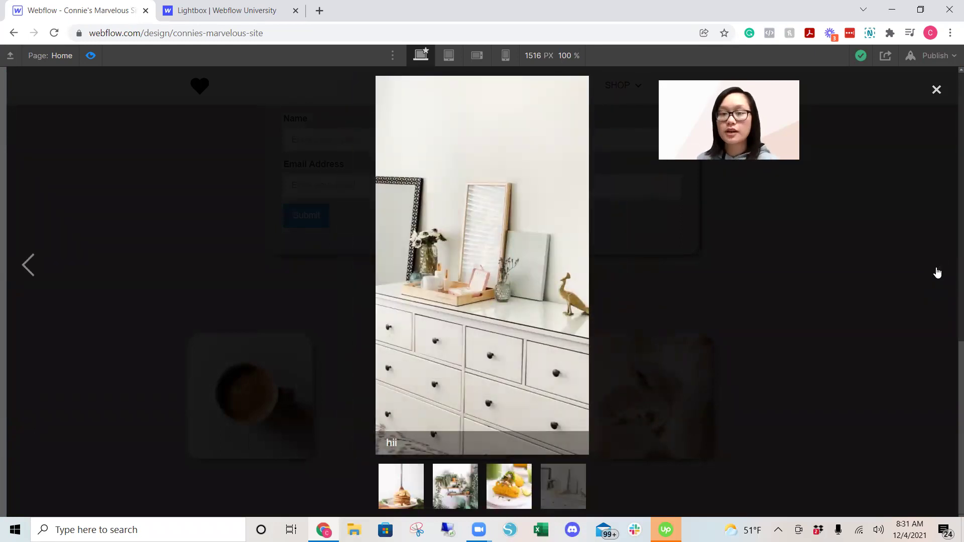
{"action": "left_click", "coordinate": [27, 272]}
{"action": "left_click", "coordinate": [27, 274]}
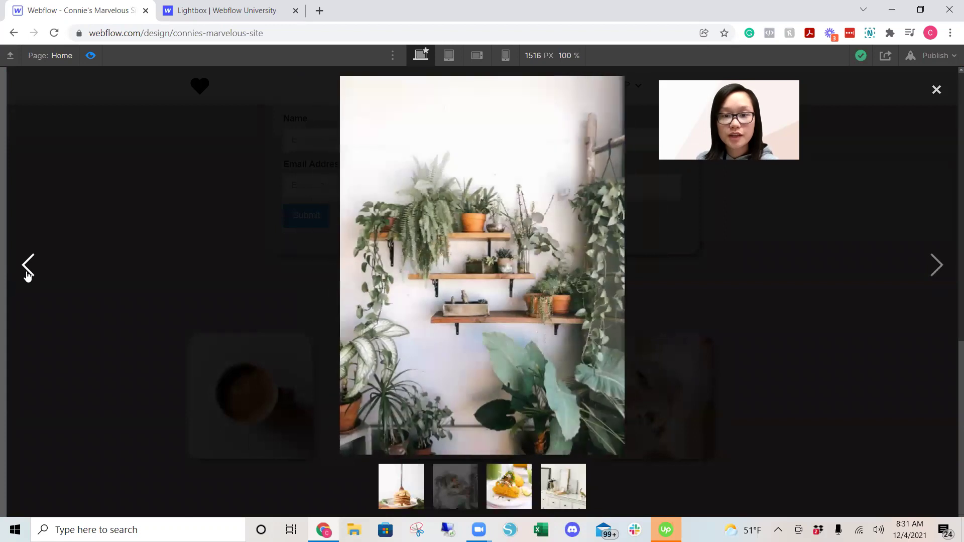
{"action": "left_click", "coordinate": [28, 274]}
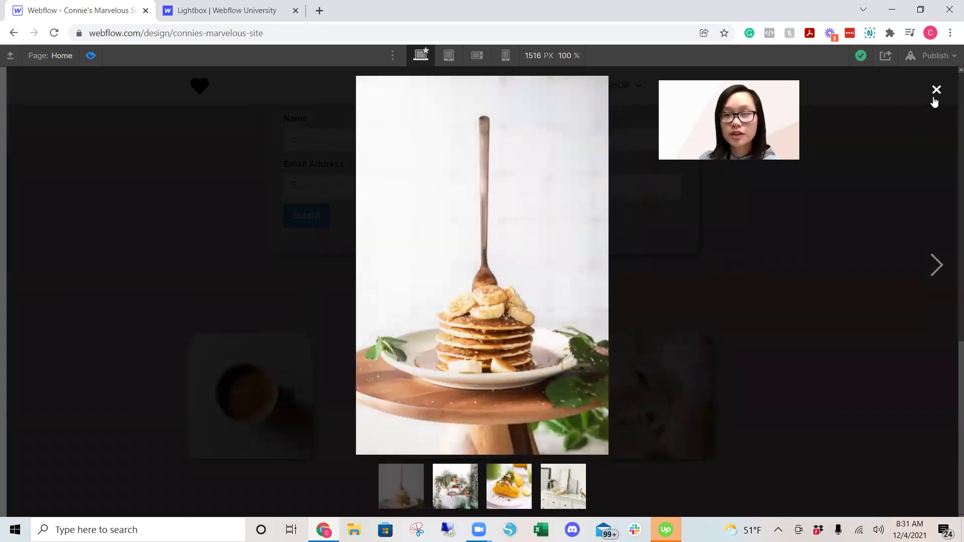
{"action": "left_click", "coordinate": [923, 110]}
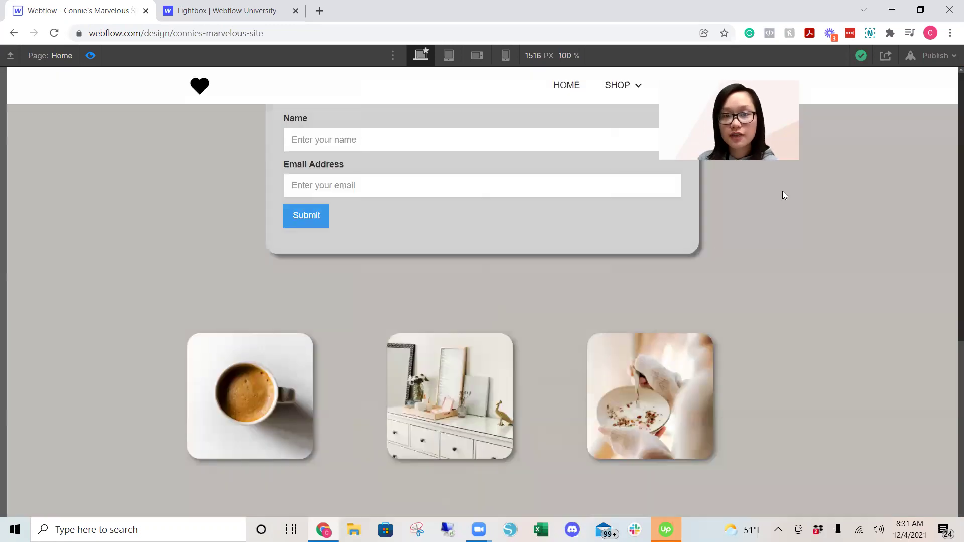
{"action": "left_click", "coordinate": [91, 57]}
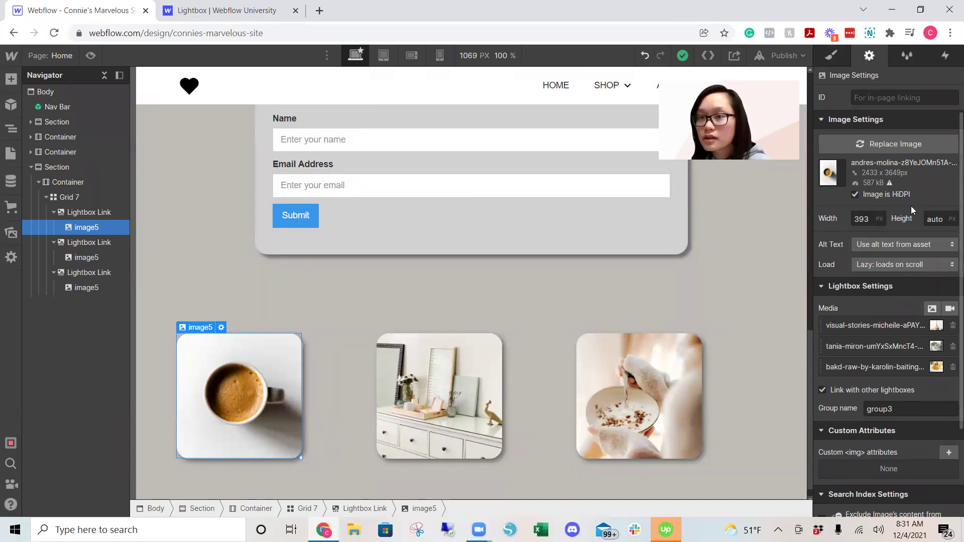
{"action": "scroll", "coordinate": [903, 275], "scroll_direction": "down", "scroll_amount": 2}
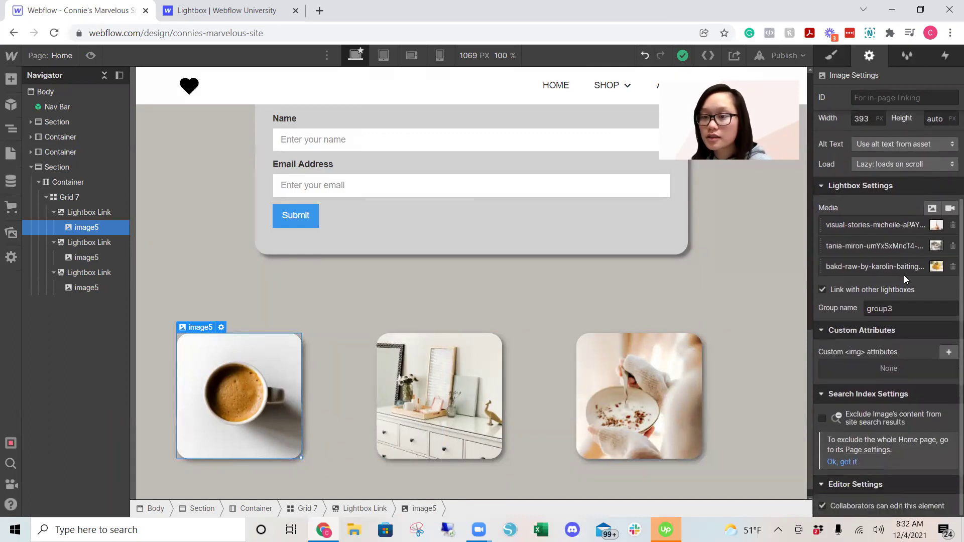
{"action": "scroll", "coordinate": [904, 275], "scroll_direction": "up", "scroll_amount": 2}
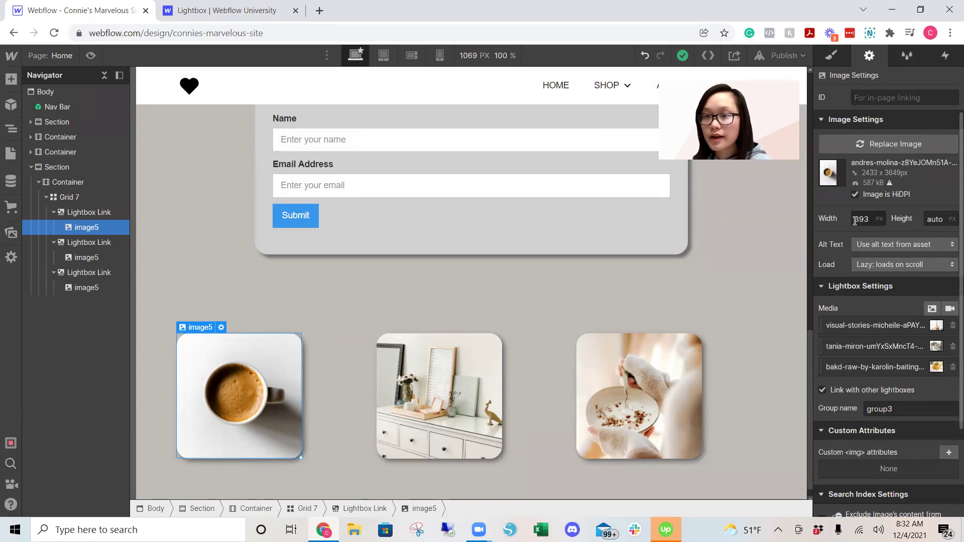